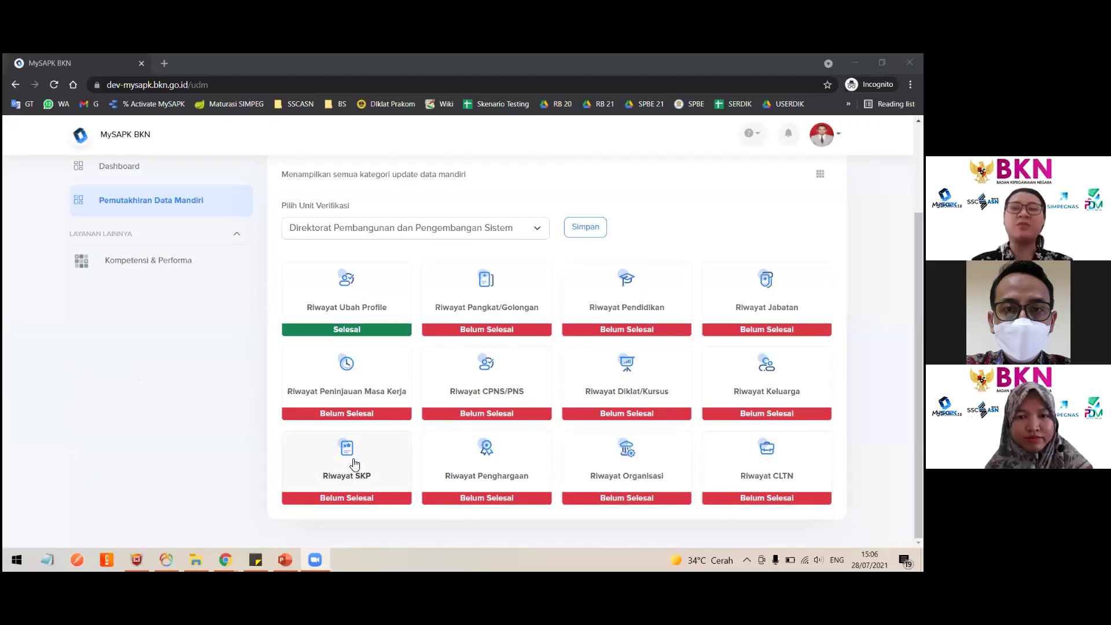
Open the Riwayat SKP category, showing the single 2019 record with score 89.89.
left_click(393, 463)
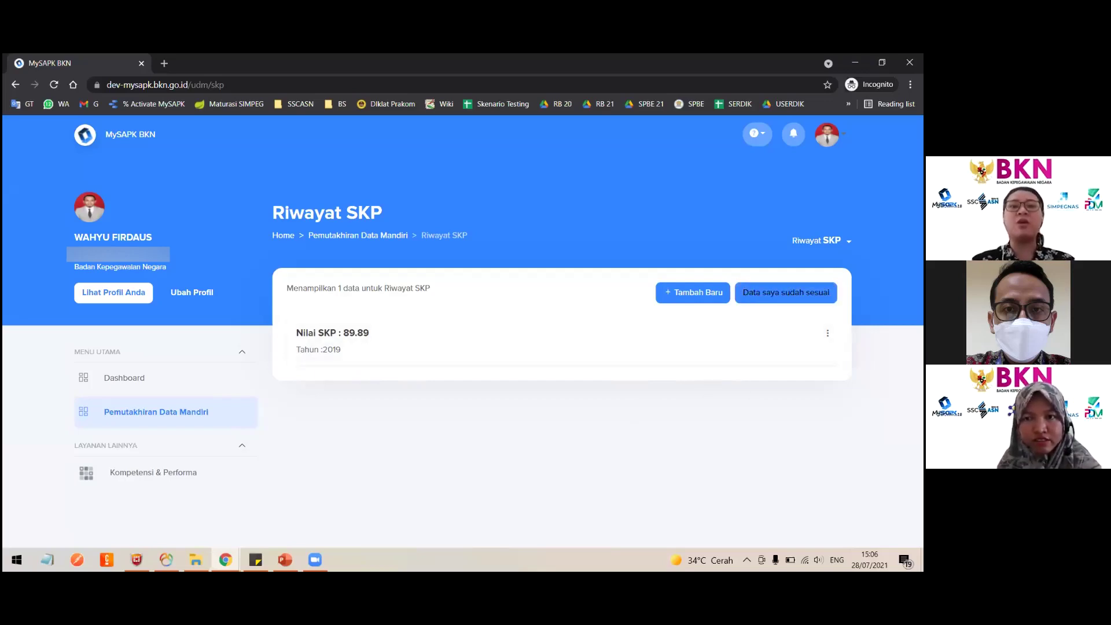
Start a new SKP record for year 2020 with Jenis Jabatan Jabatan Fungsional Tertentu.
left_click(694, 294)
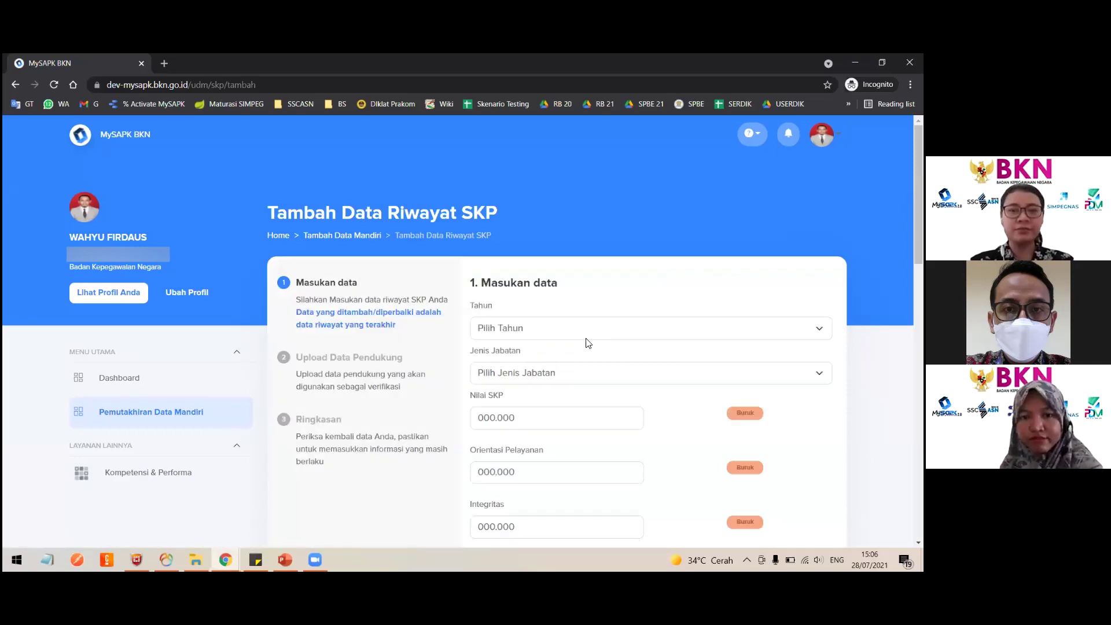
scroll(587, 340, "down", 2)
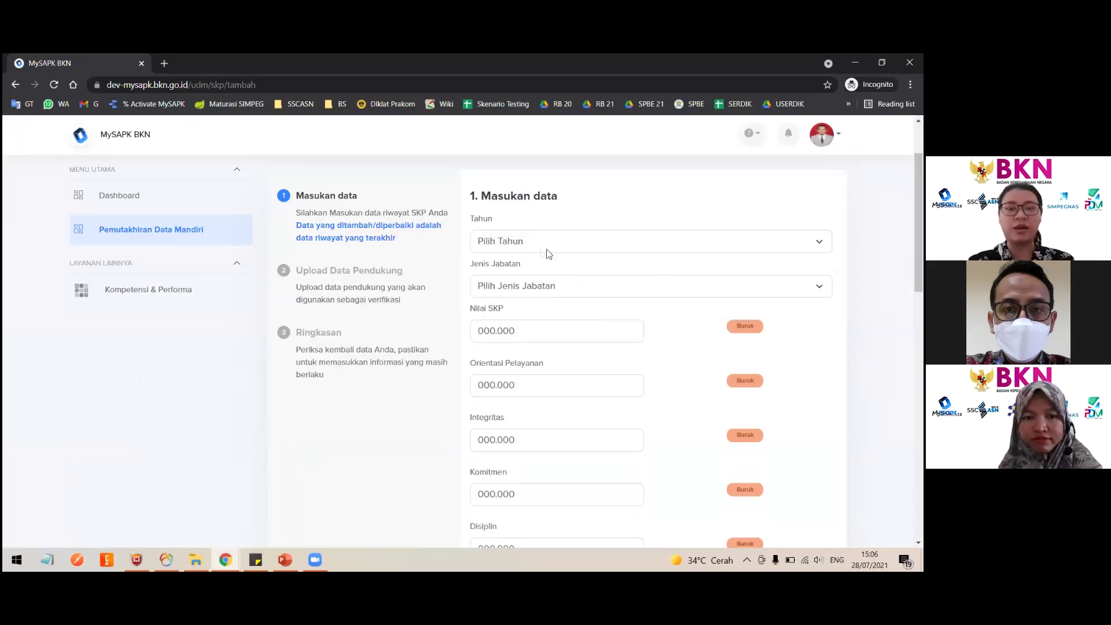
left_click(537, 241)
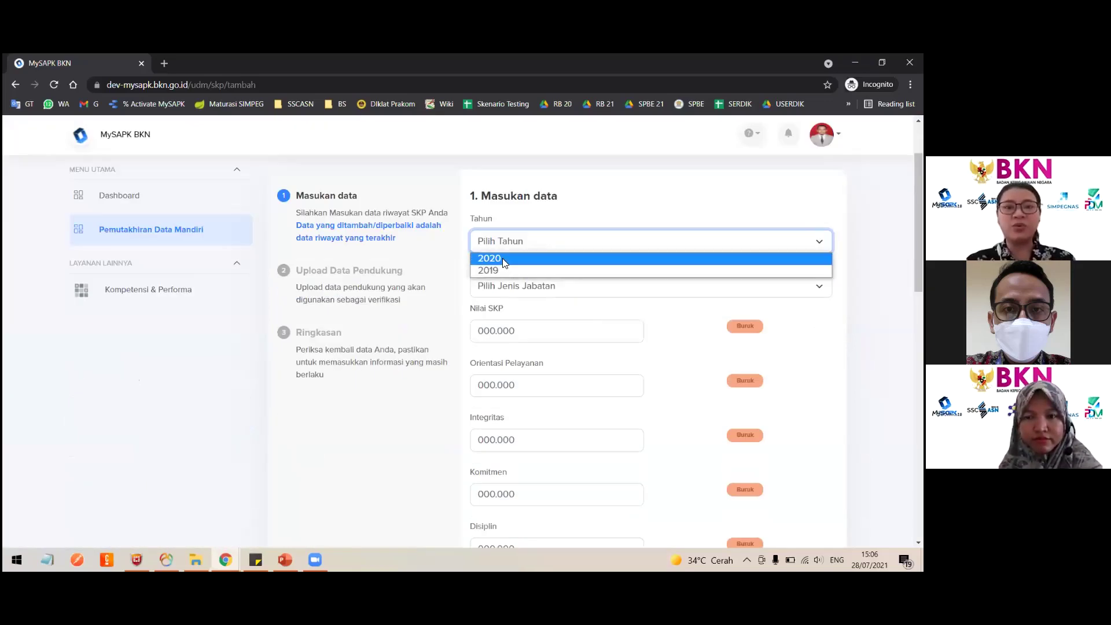
left_click(503, 258)
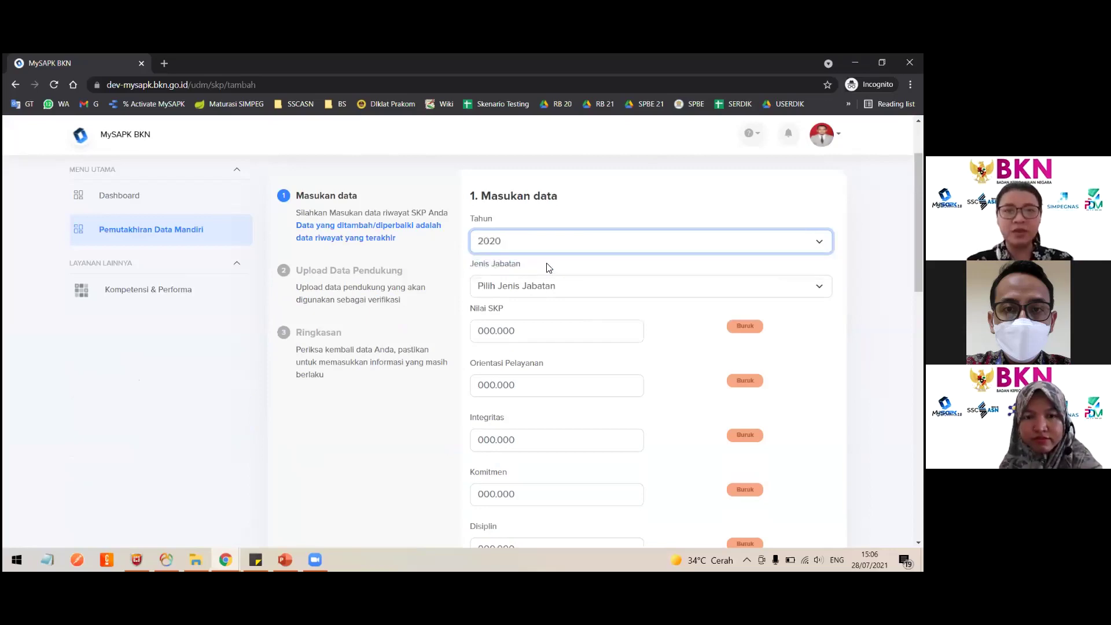
left_click(541, 286)
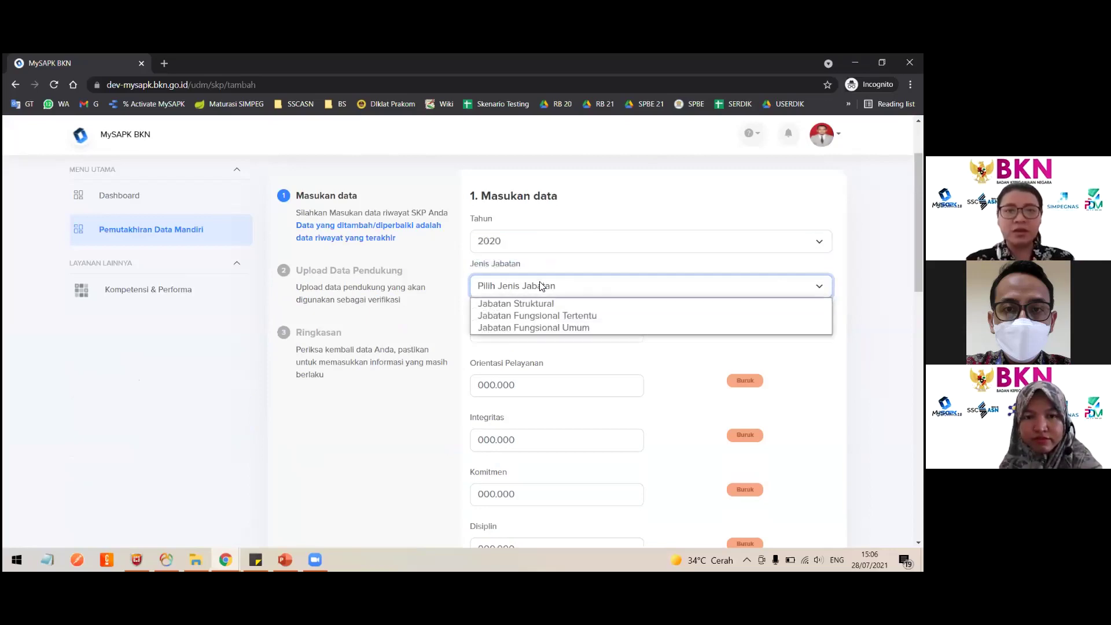
left_click(571, 315)
Enter 90 for Nilai SKP, Orientasi Pelayanan, Integritas, Komitmen, Disiplin and Kerja sama.
left_click(521, 325)
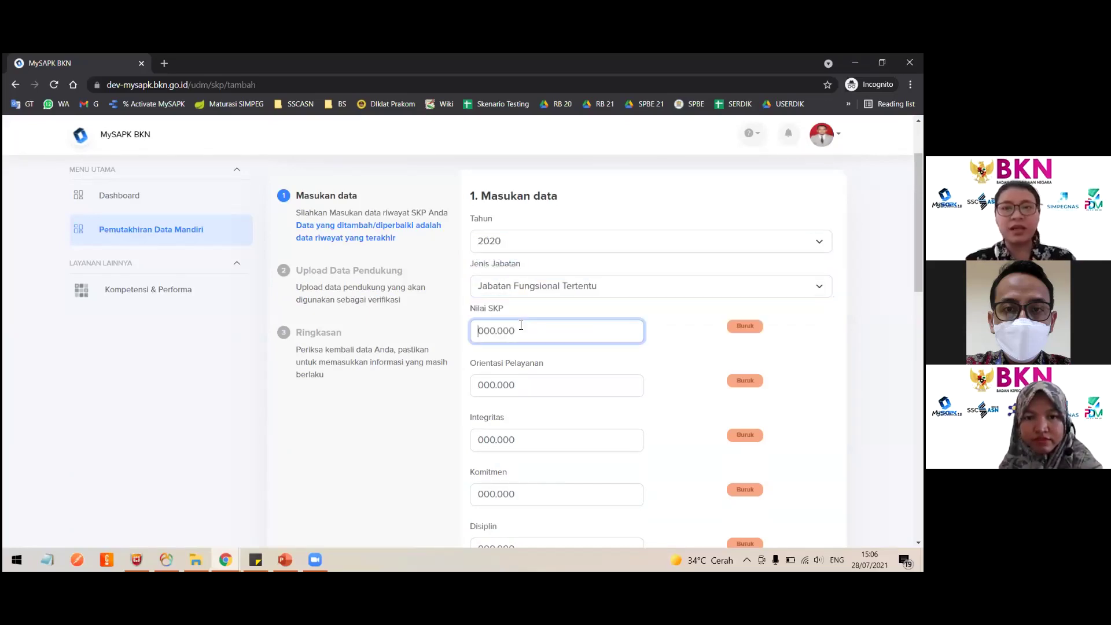
type("90")
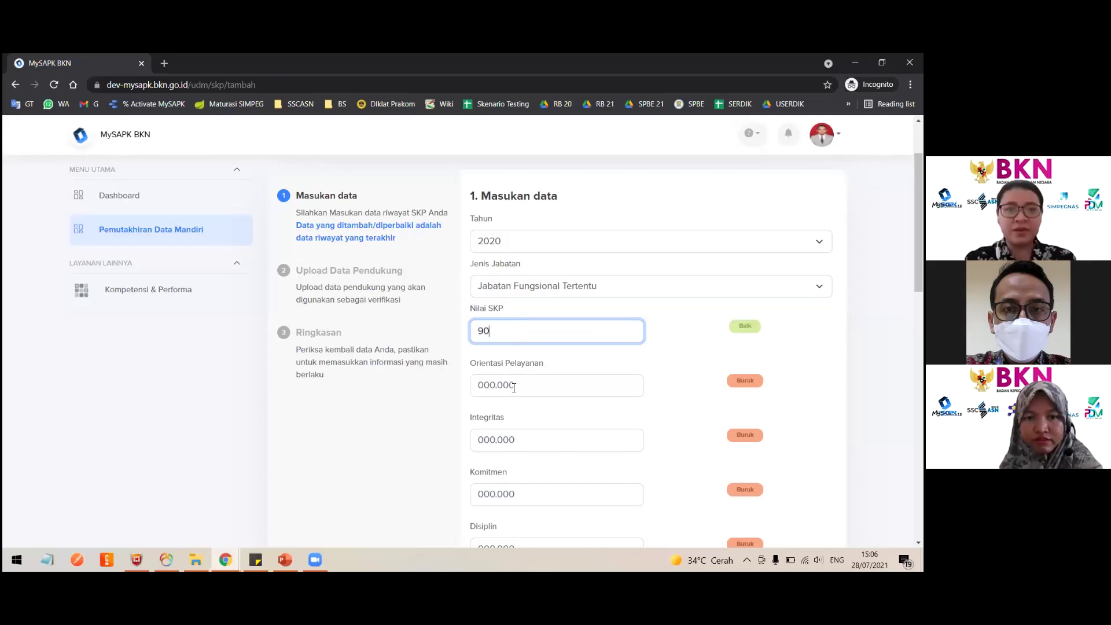
left_click(514, 387)
type("90")
key("Tab")
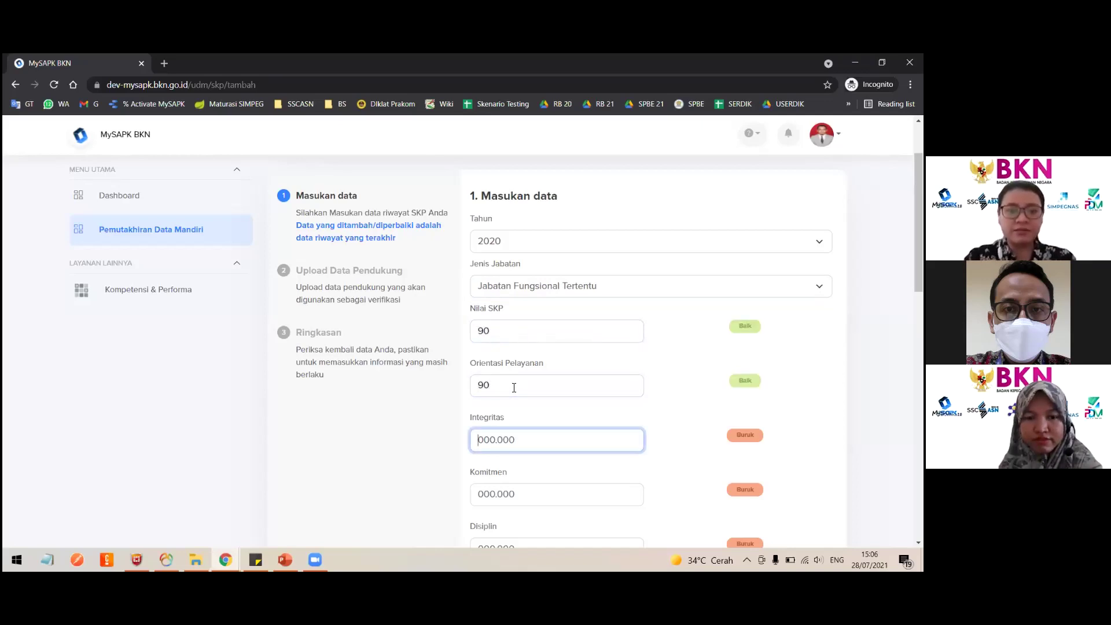
type("90")
key("Tab")
type("90")
scroll(514, 320, "down", 5)
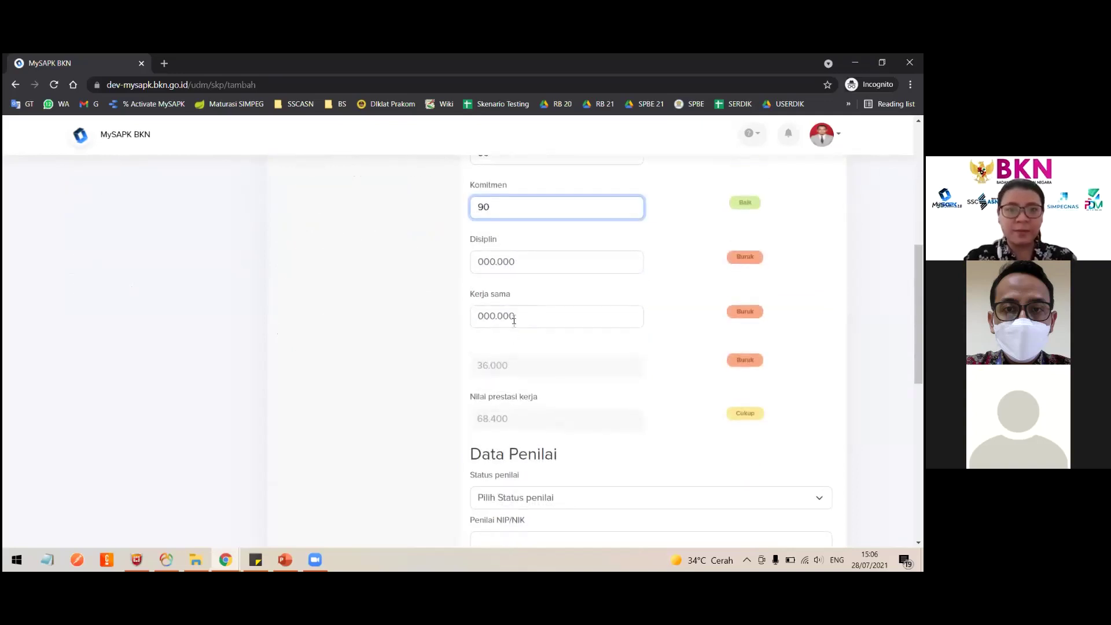
key("Tab")
type("90")
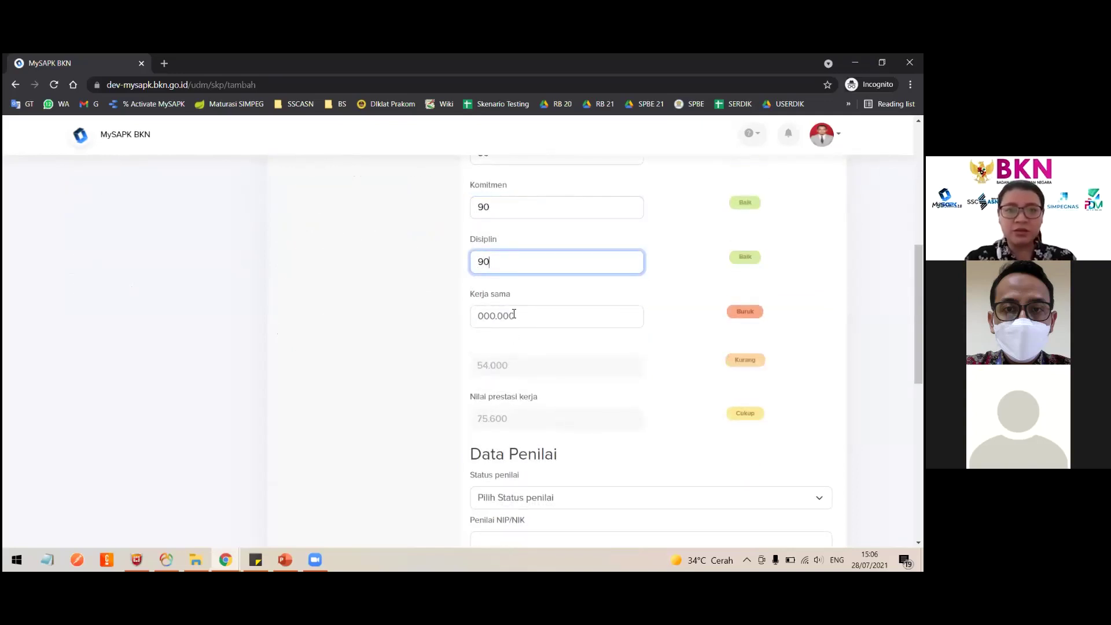
key("Tab")
type("90")
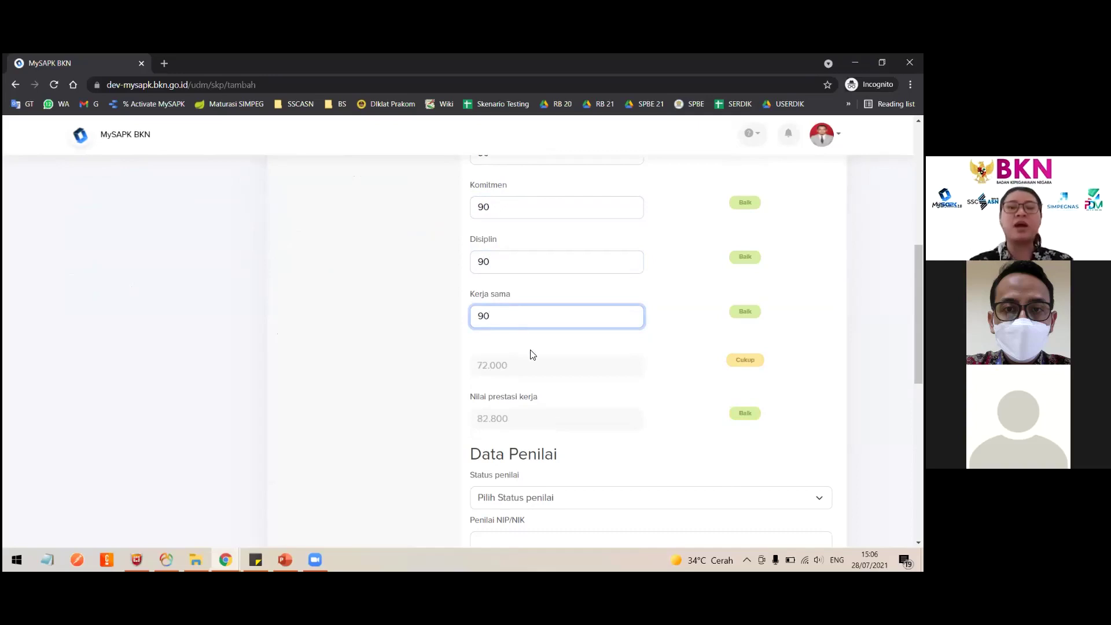
scroll(528, 354, "up", 5)
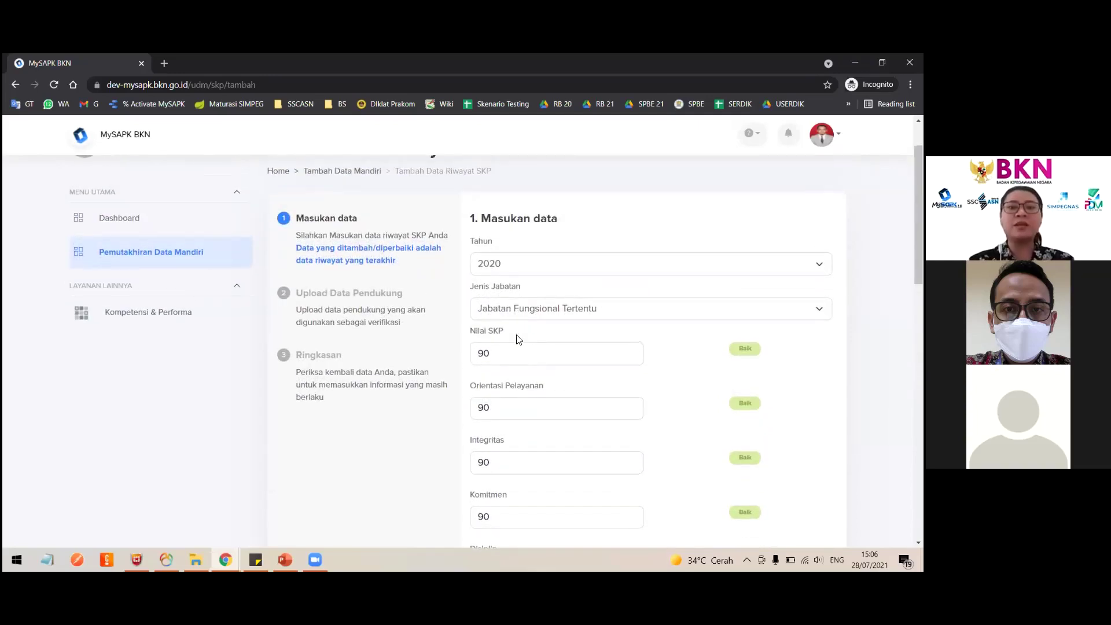
left_click(521, 313)
left_click(521, 340)
scroll(622, 389, "down", 5)
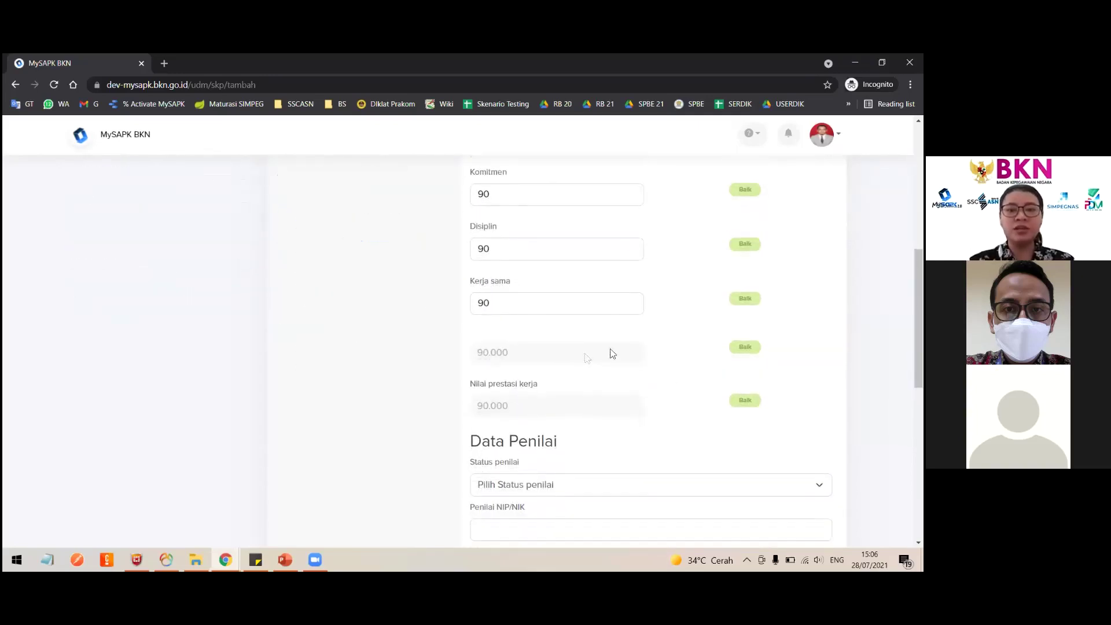
scroll(578, 306, "up", 5)
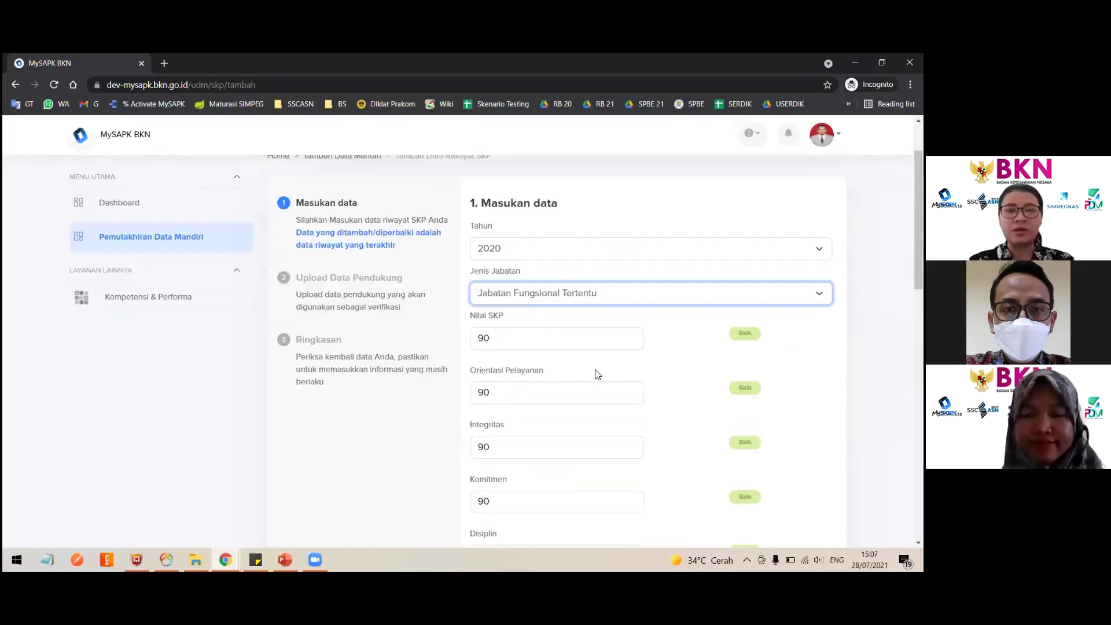
key("alt+Down")
key("Return")
scroll(539, 341, "down", 5)
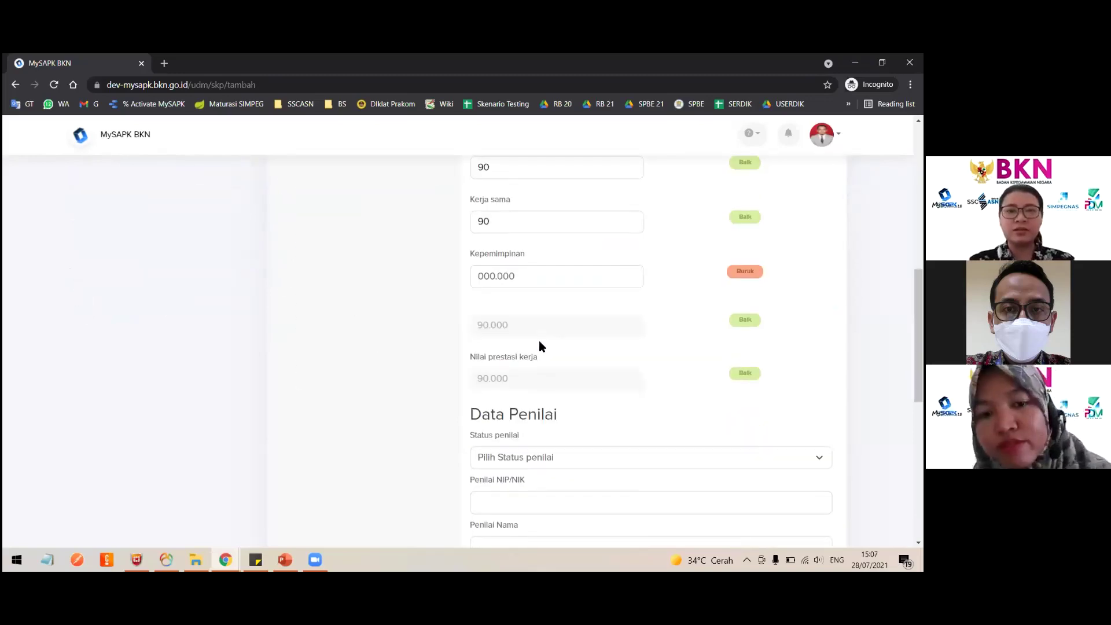
scroll(579, 295, "up", 5)
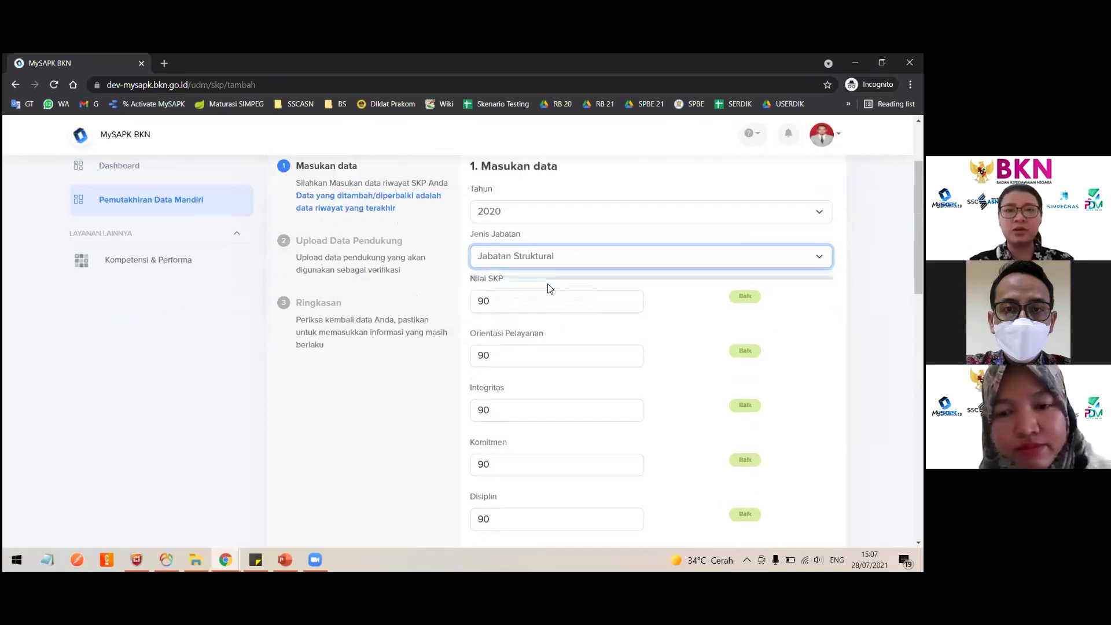
key("alt+Down")
left_click(547, 286)
scroll(588, 266, "down", 4)
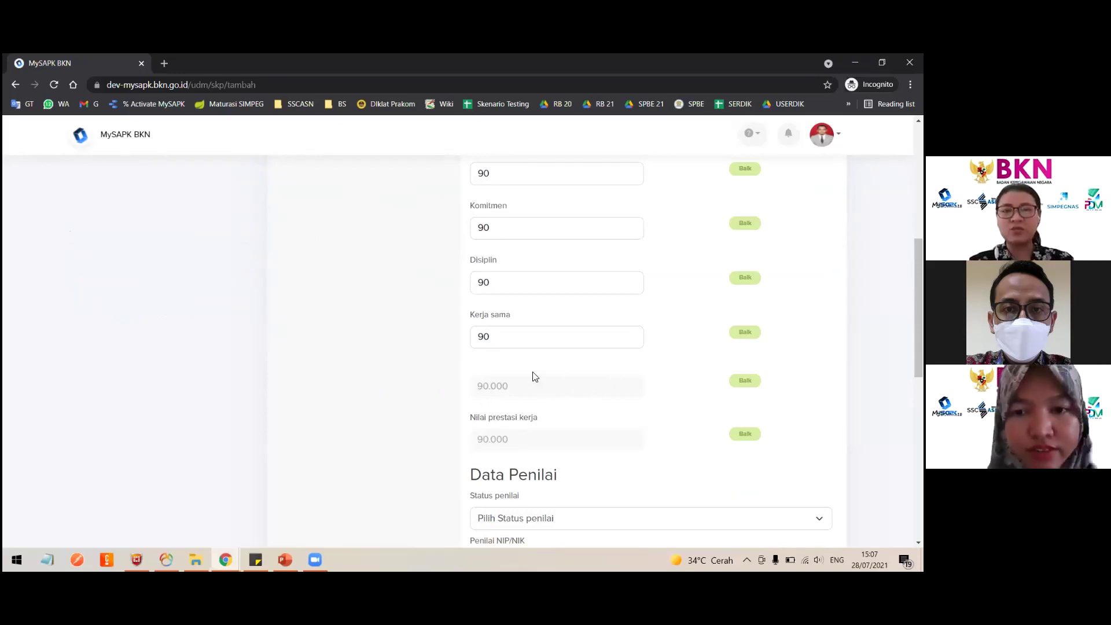
scroll(533, 373, "up", 6)
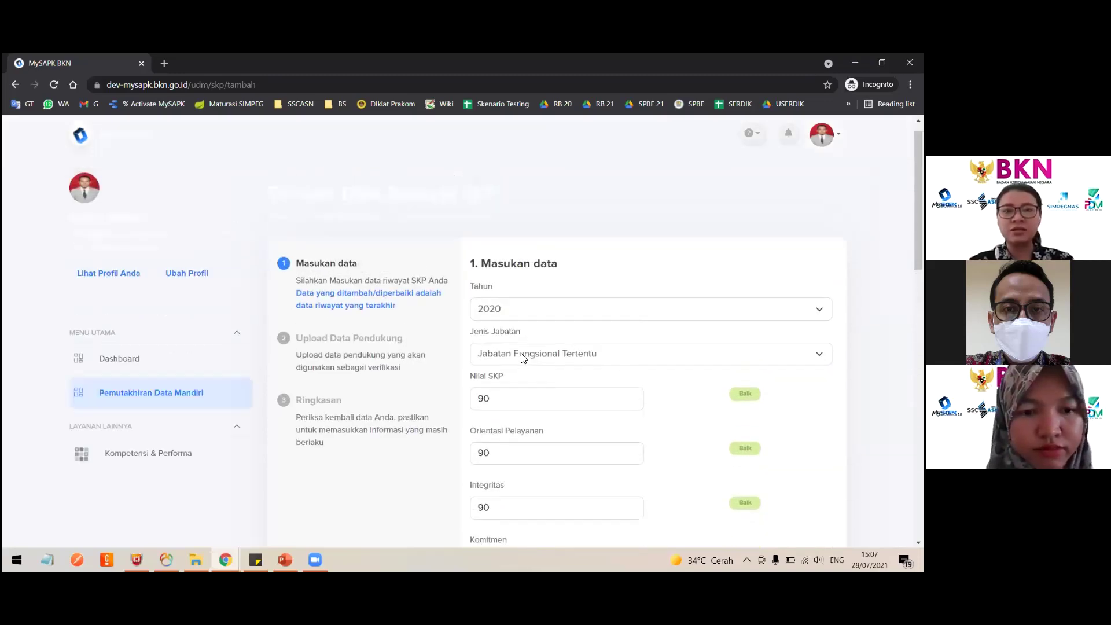
left_click(524, 357)
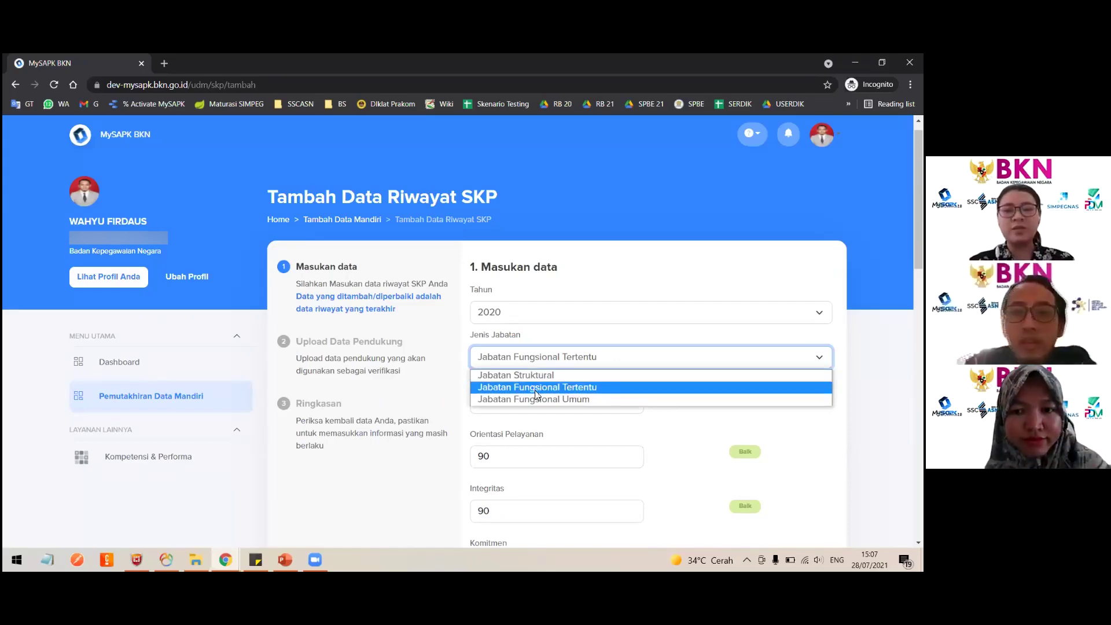
left_click(536, 393)
scroll(595, 374, "down", 1)
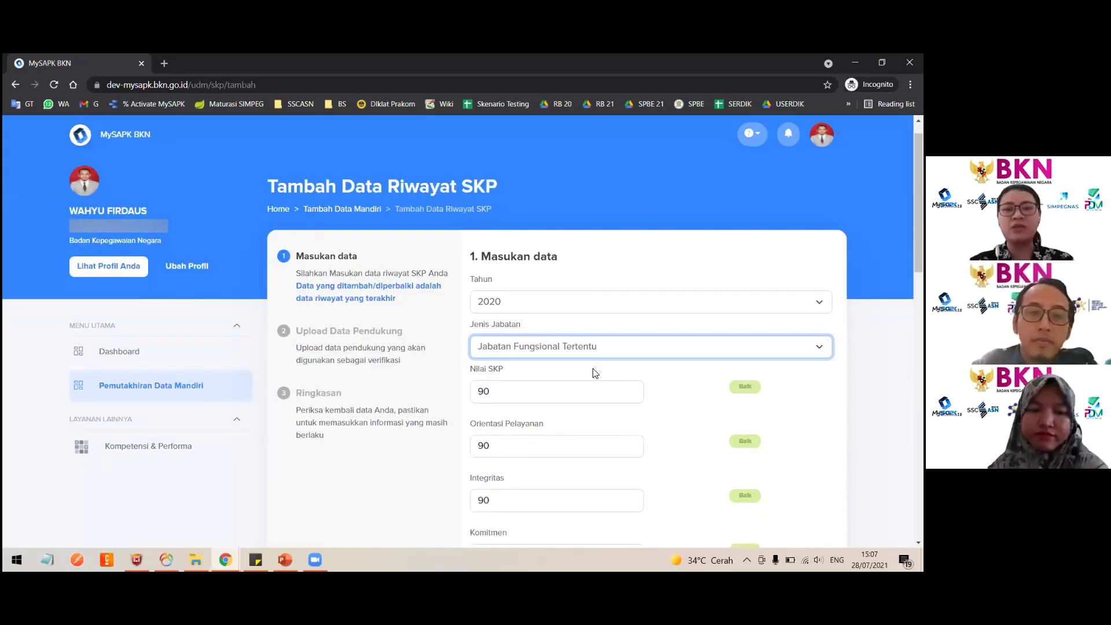
scroll(595, 374, "down", 3)
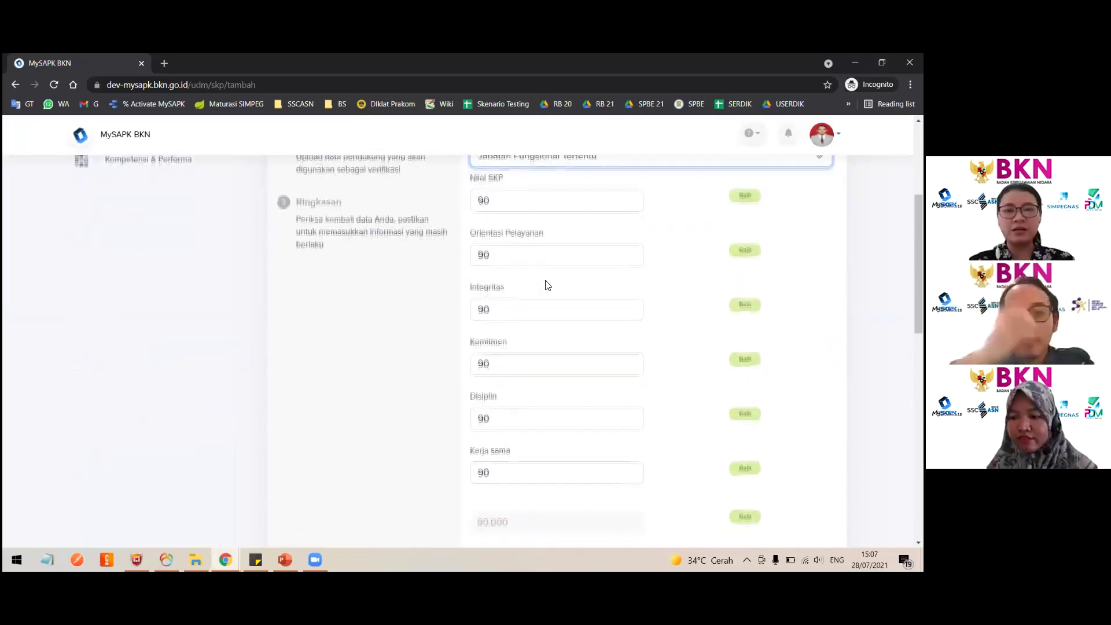
scroll(548, 284, "down", 1)
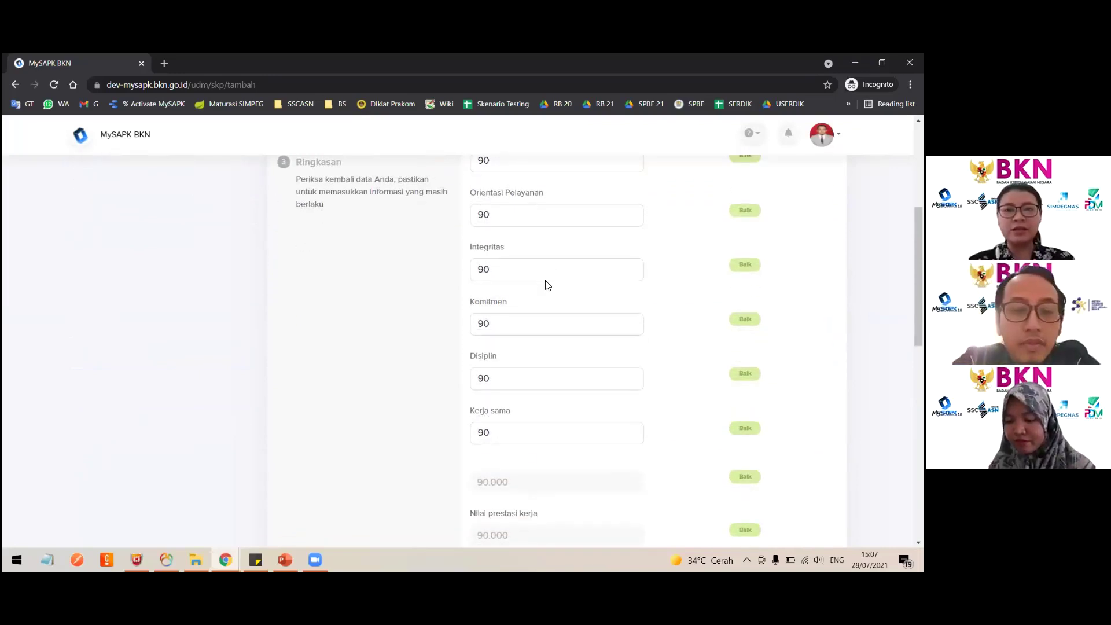
scroll(547, 284, "down", 3)
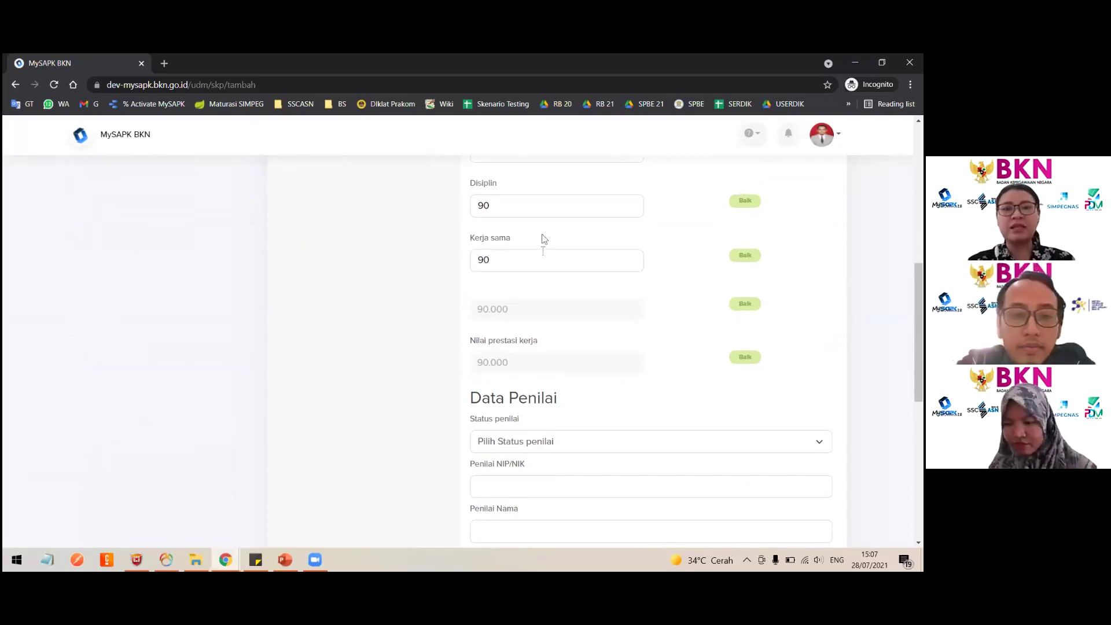
scroll(556, 345, "down", 2)
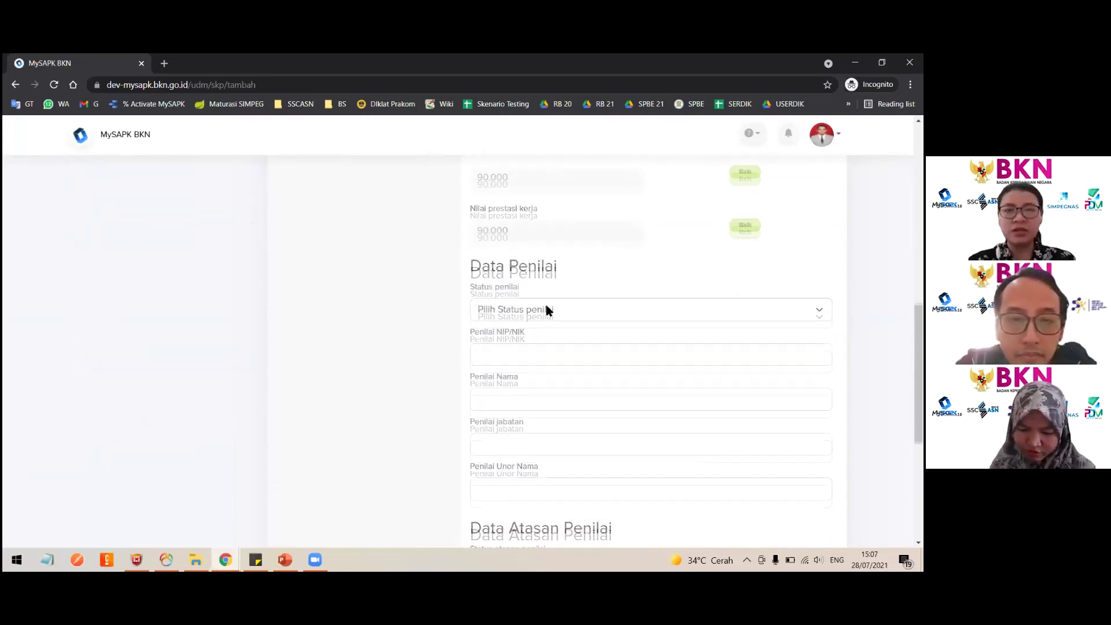
Set the appraiser's status to PNS after briefly trying non ASN and PPPK.
left_click(546, 309)
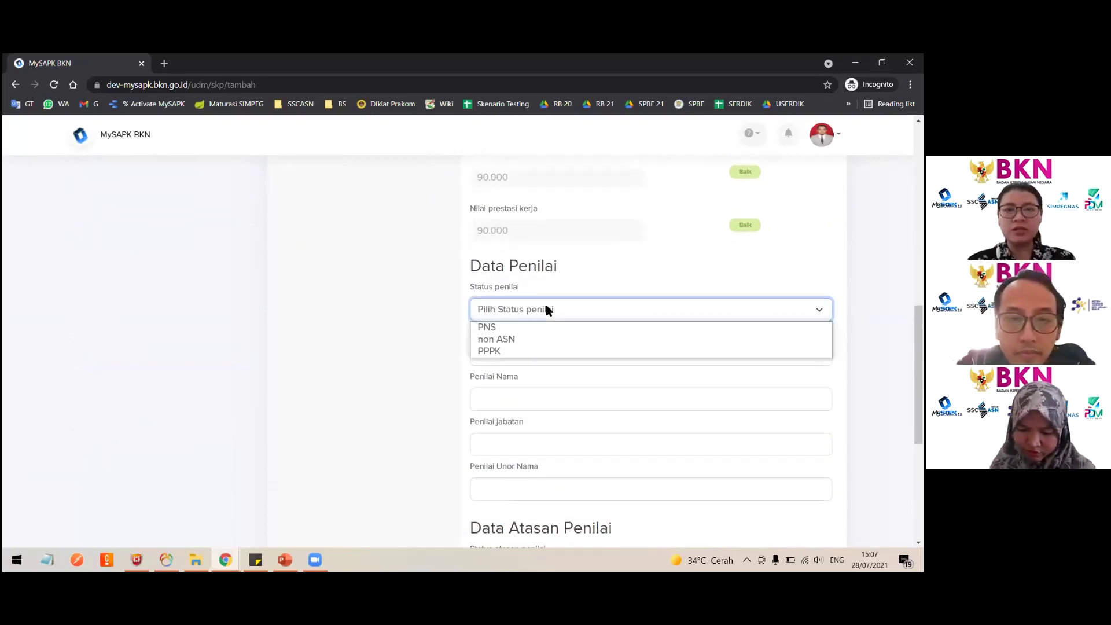
left_click(498, 328)
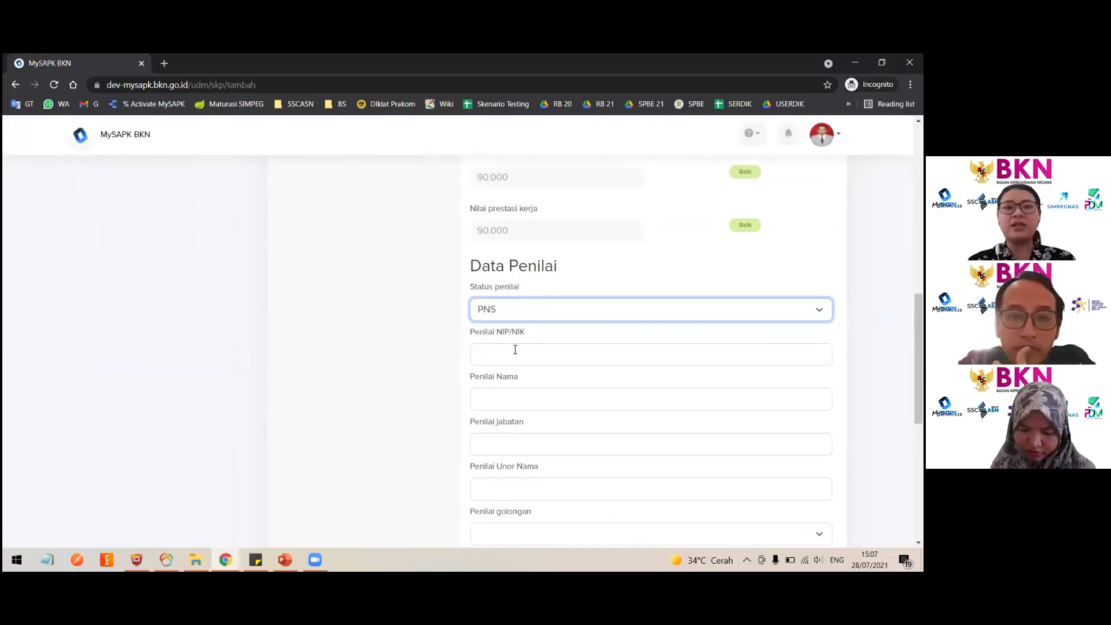
left_click(515, 349)
scroll(514, 301, "down", 1)
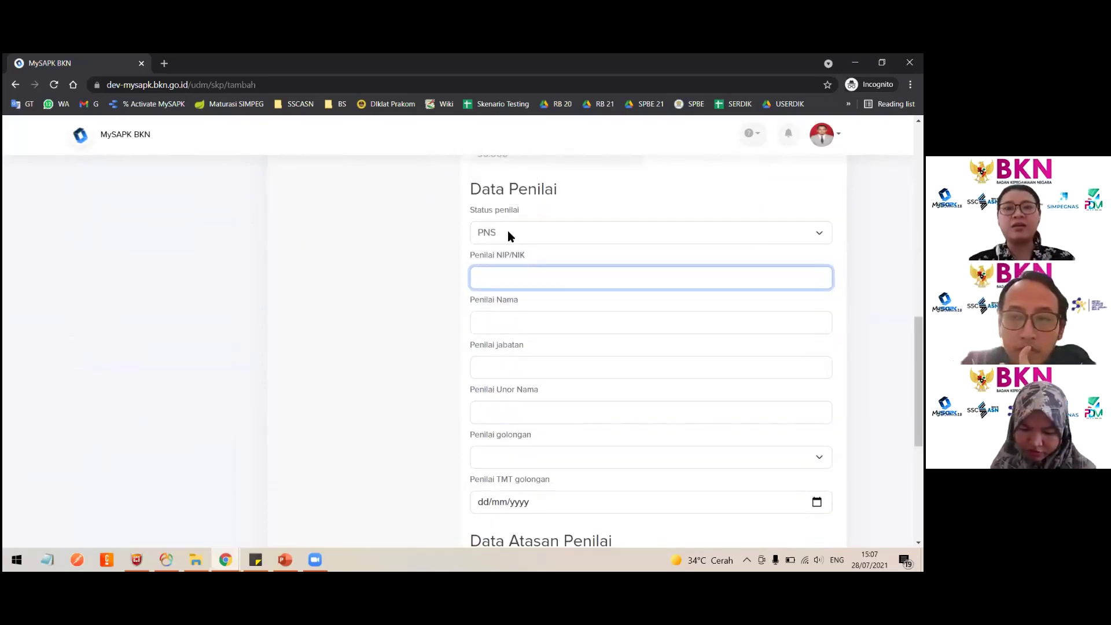
left_click(509, 234)
left_click(535, 270)
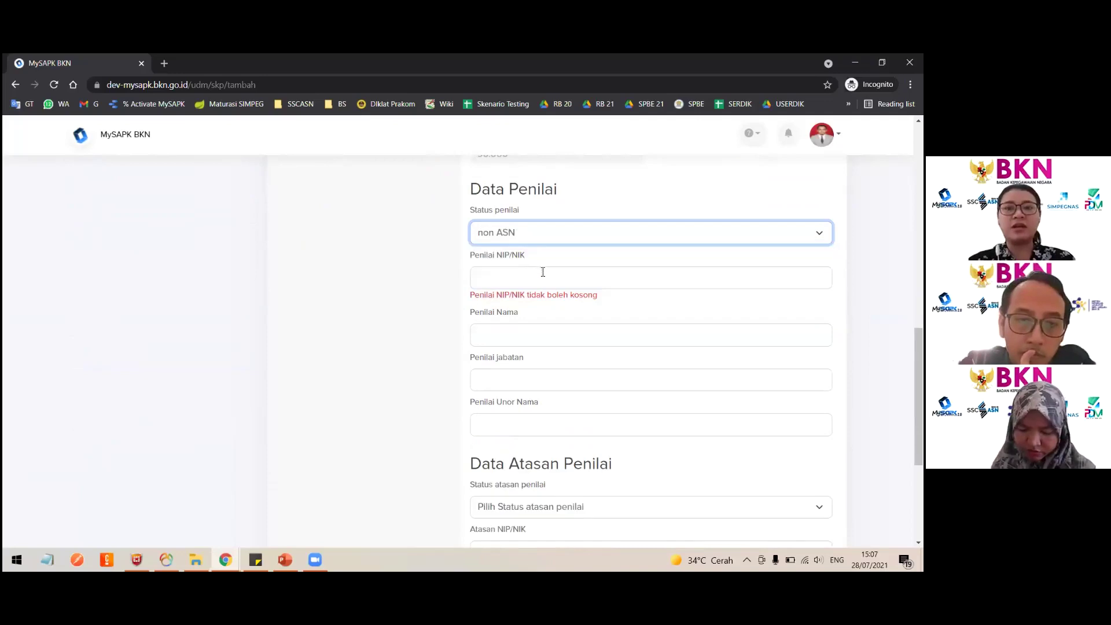
left_click(528, 240)
left_click(504, 270)
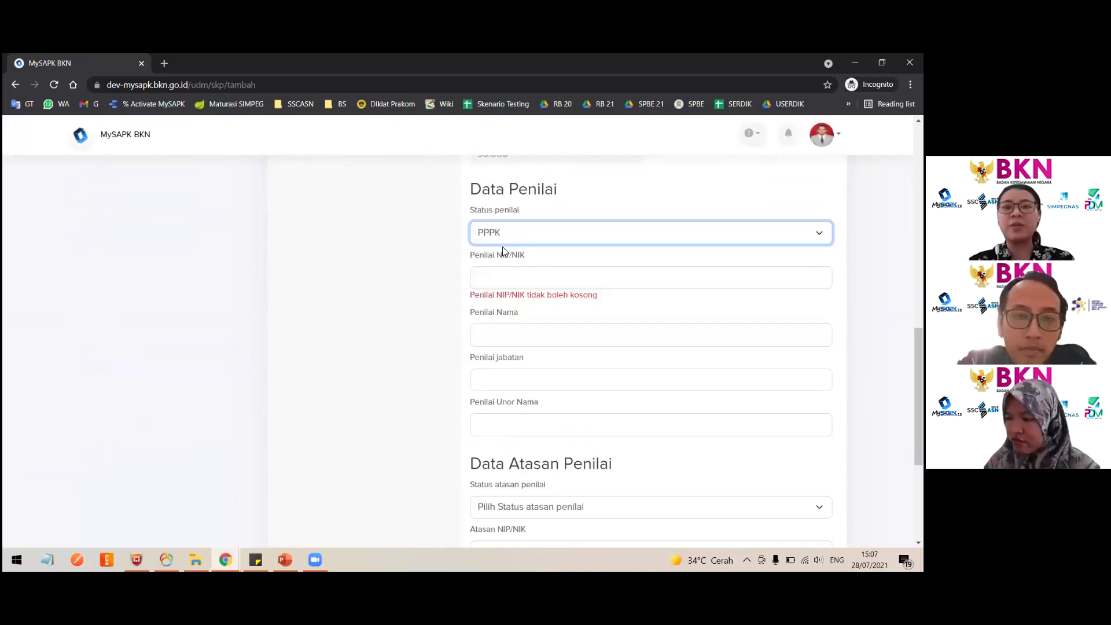
left_click(514, 237)
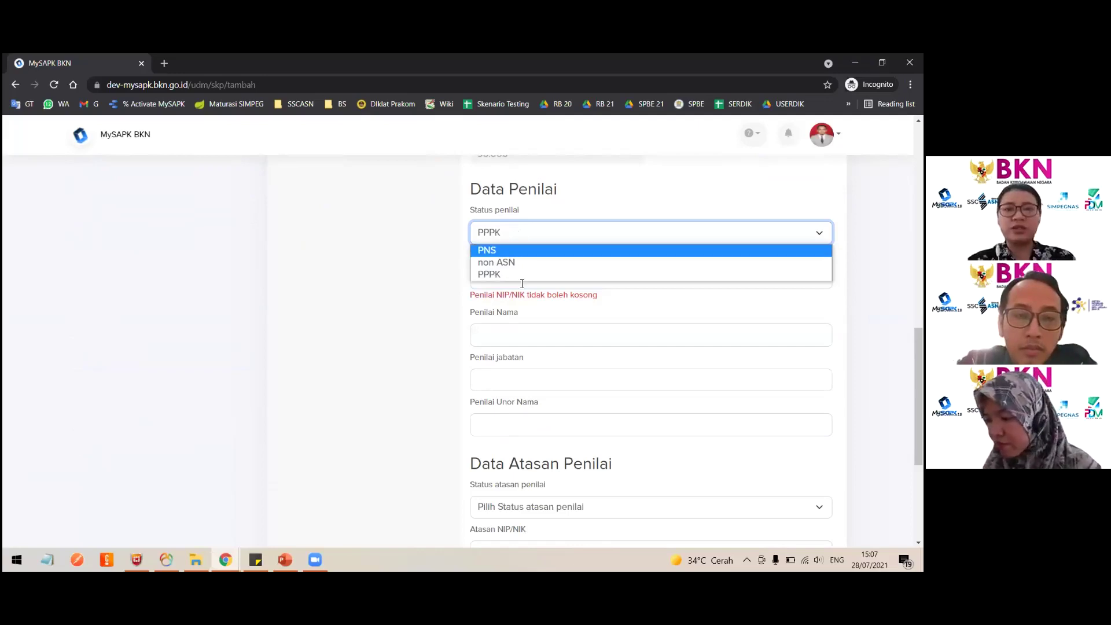
left_click(506, 251)
scroll(530, 295, "down", 1)
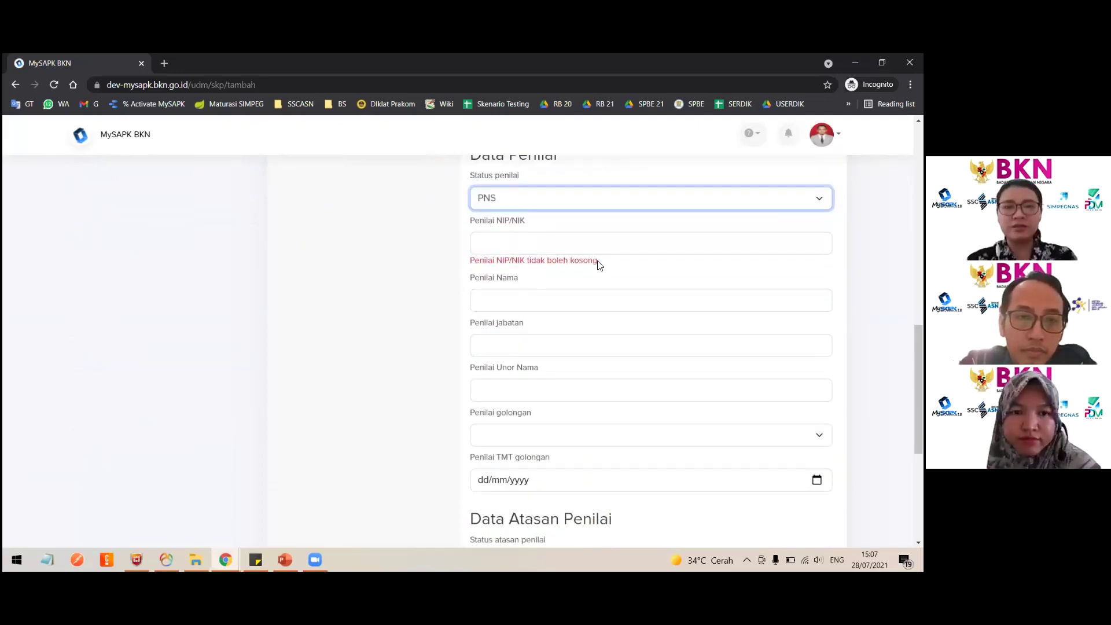
Fill in the appraiser's NIP/NIK and full name.
key("Tab")
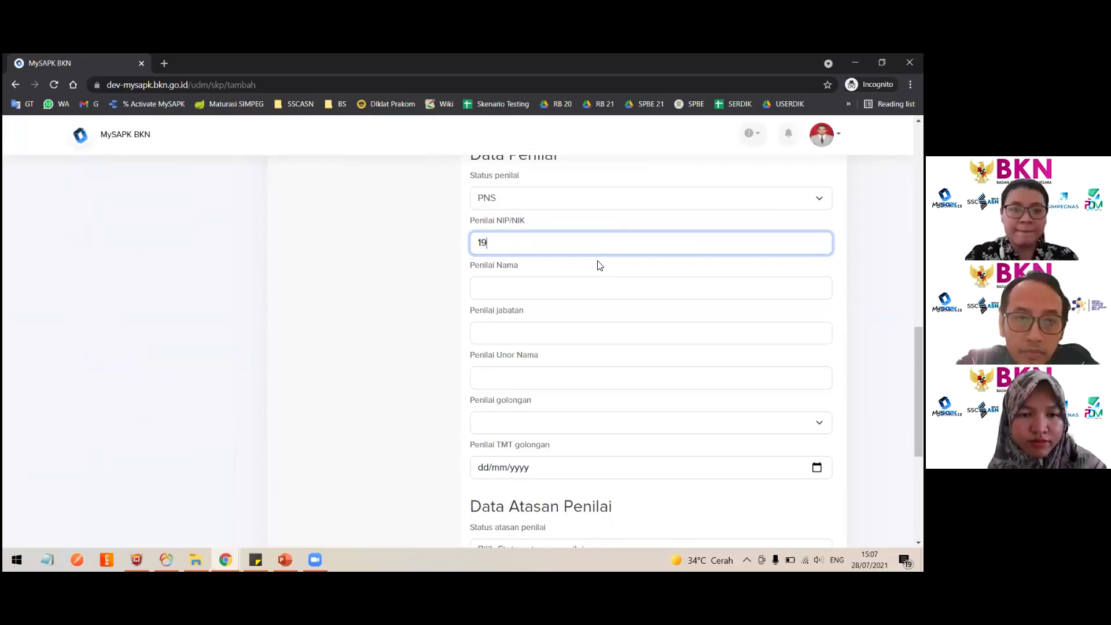
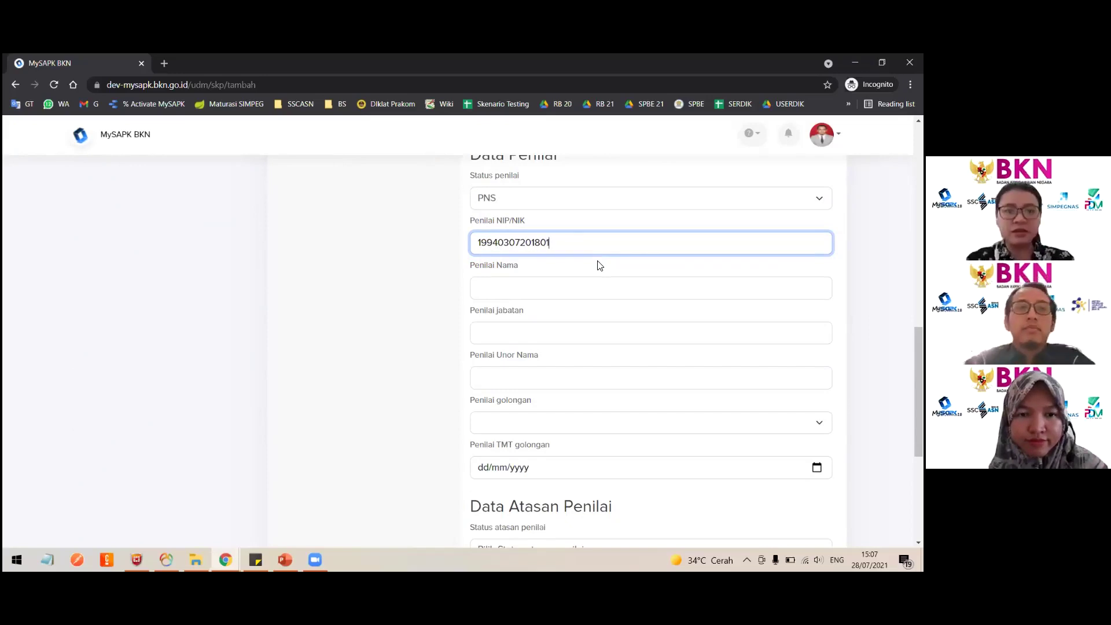
key("ctrl+a")
left_click(553, 286)
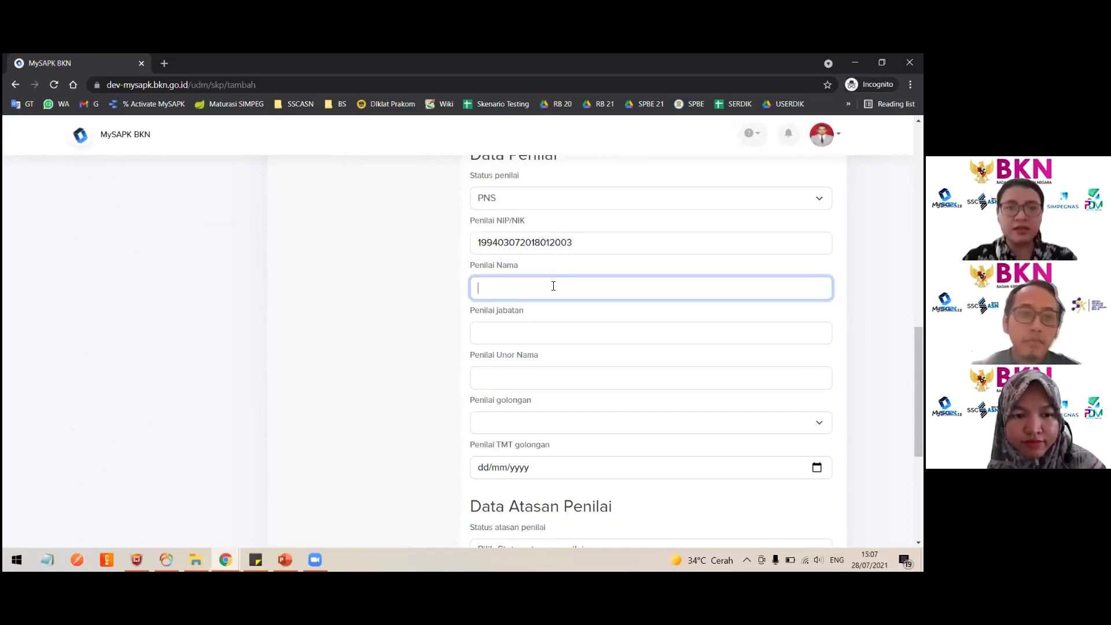
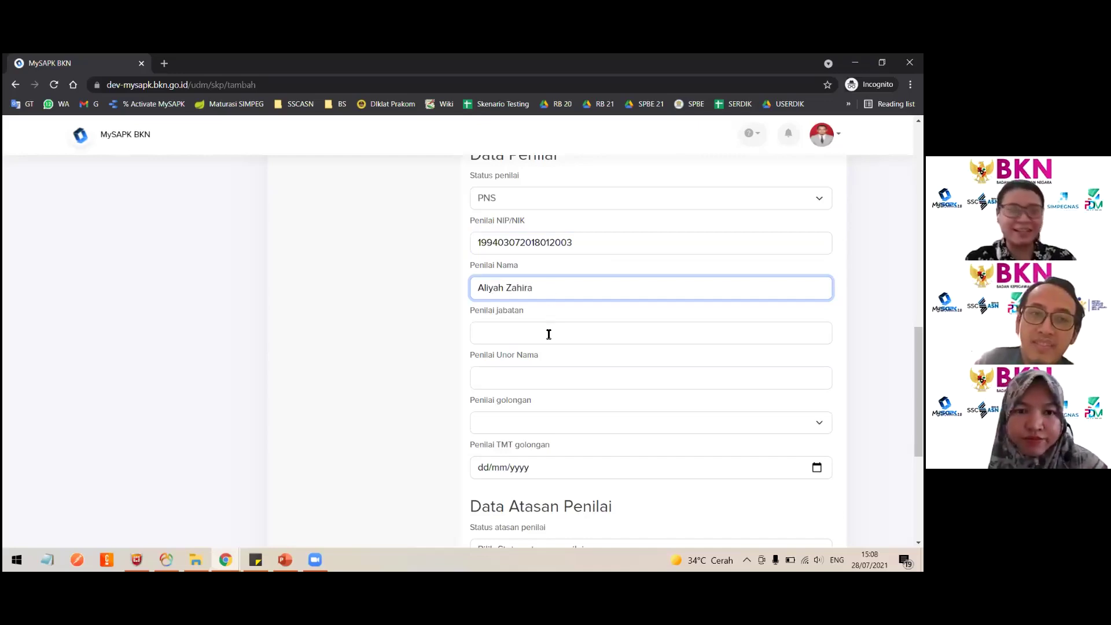
Enter the appraiser's position as Pranata Komputer and work unit as Dit. PPSIASN.
left_click(549, 335)
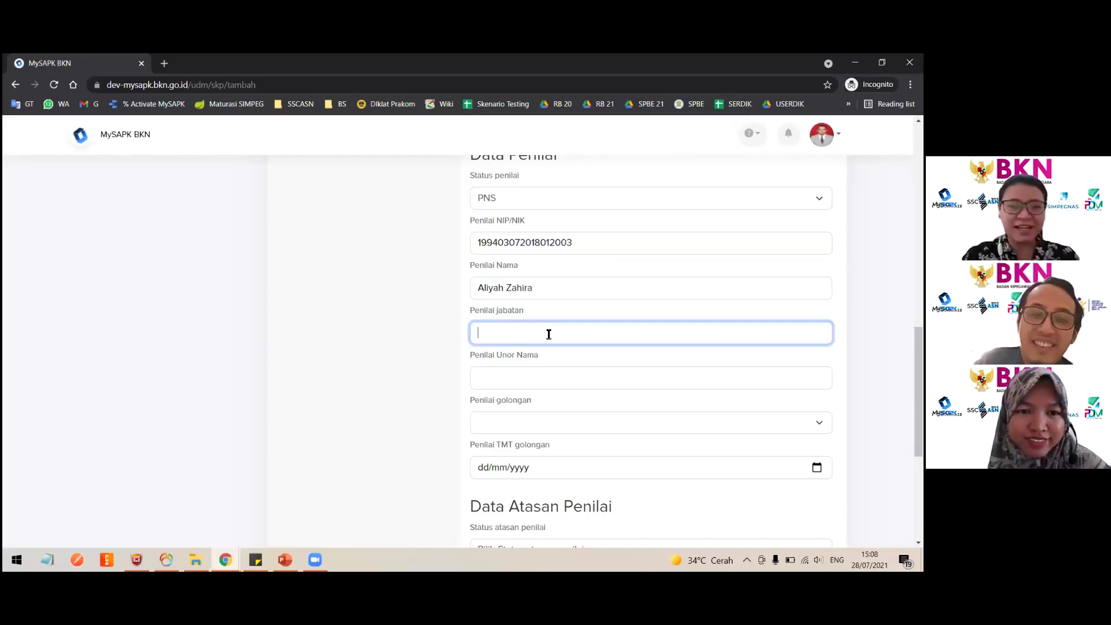
type("Pramata")
key("BackSpace")
key("BackSpace")
key("BackSpace")
key("BackSpace")
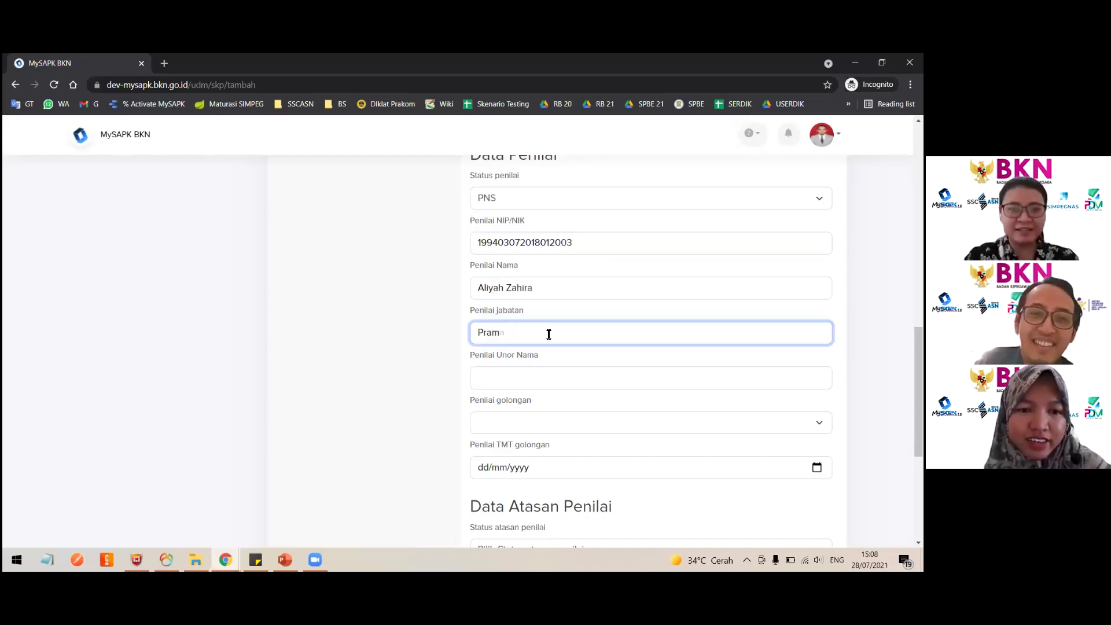
type("nata KOmp")
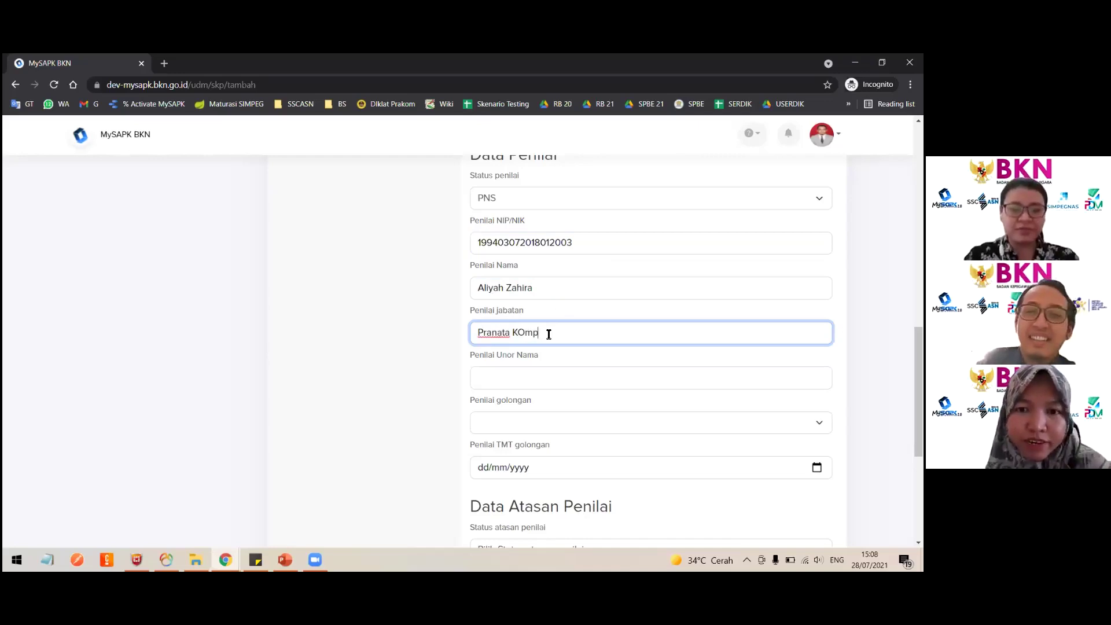
type("uter")
left_click_drag(525, 334, 517, 334)
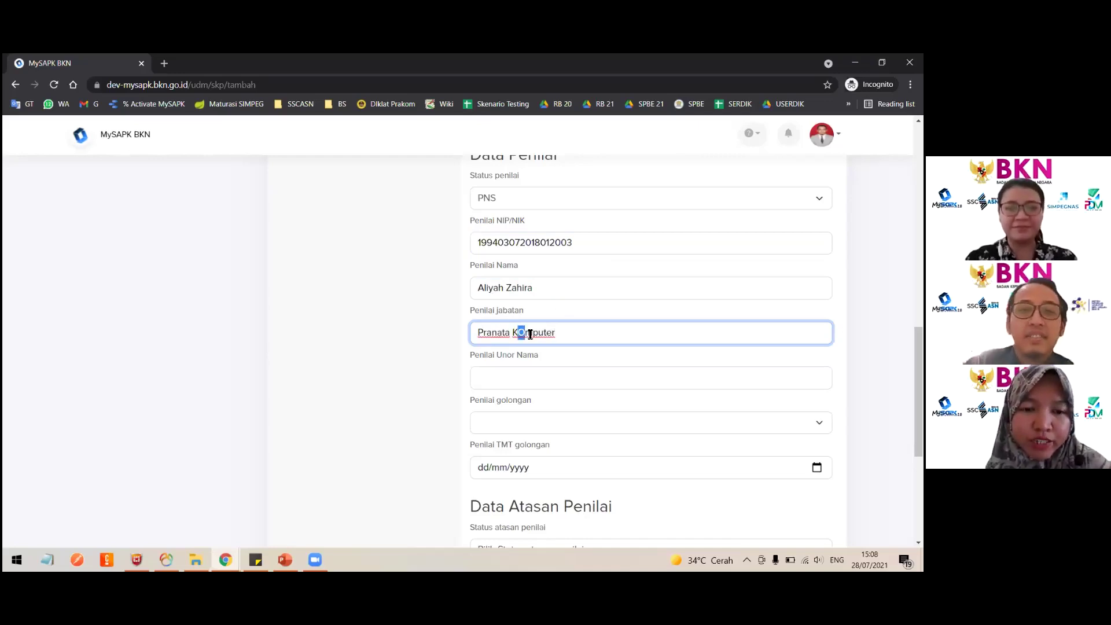
type("o")
left_click(528, 379)
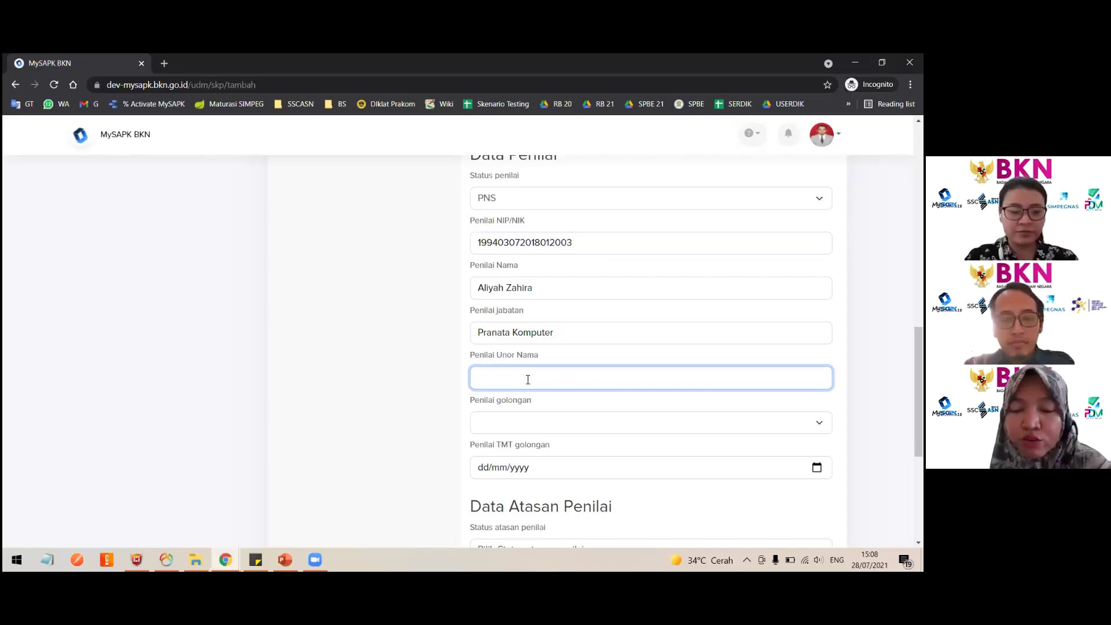
type("Dit. PPSIASN")
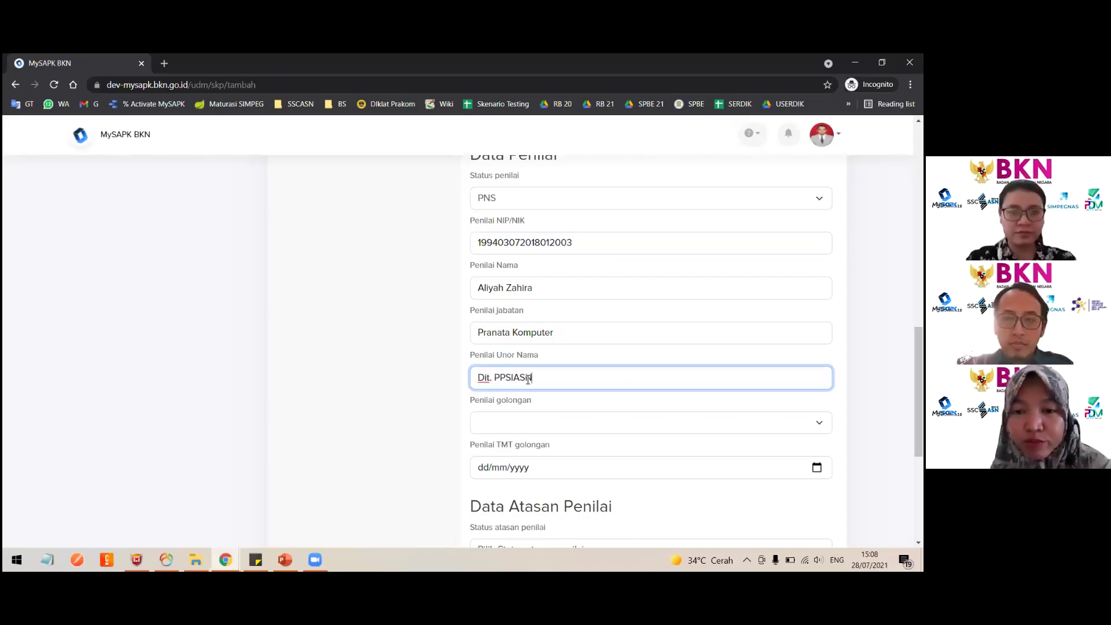
Set the appraiser's grade to III/b with TMT golongan 28/07/2021.
scroll(490, 356, "down", 1)
left_click(491, 354)
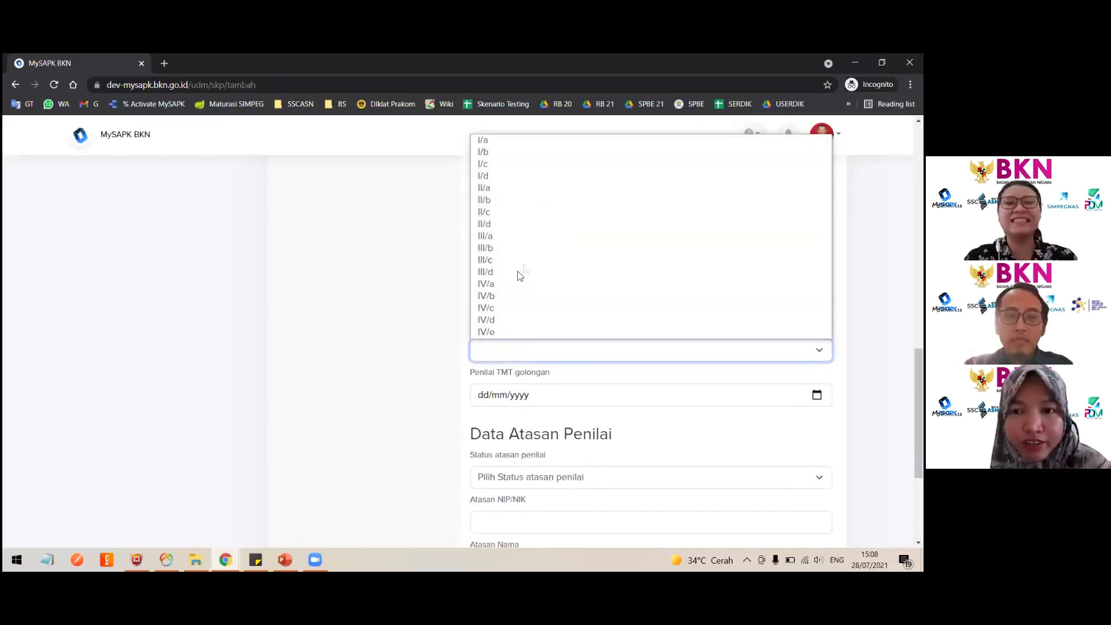
left_click(517, 248)
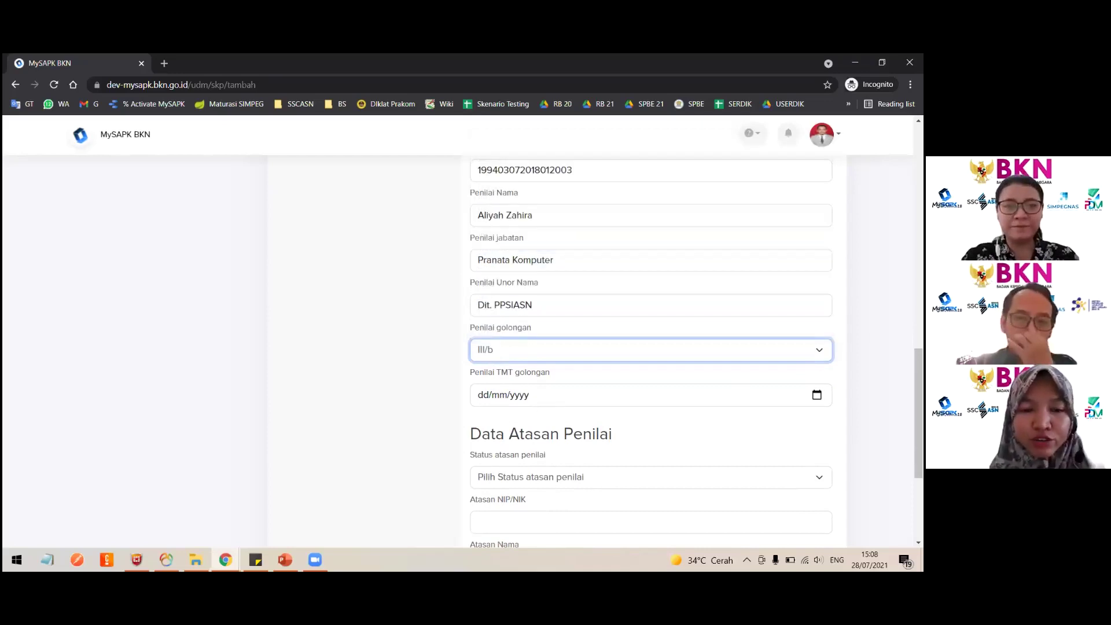
left_click(565, 395)
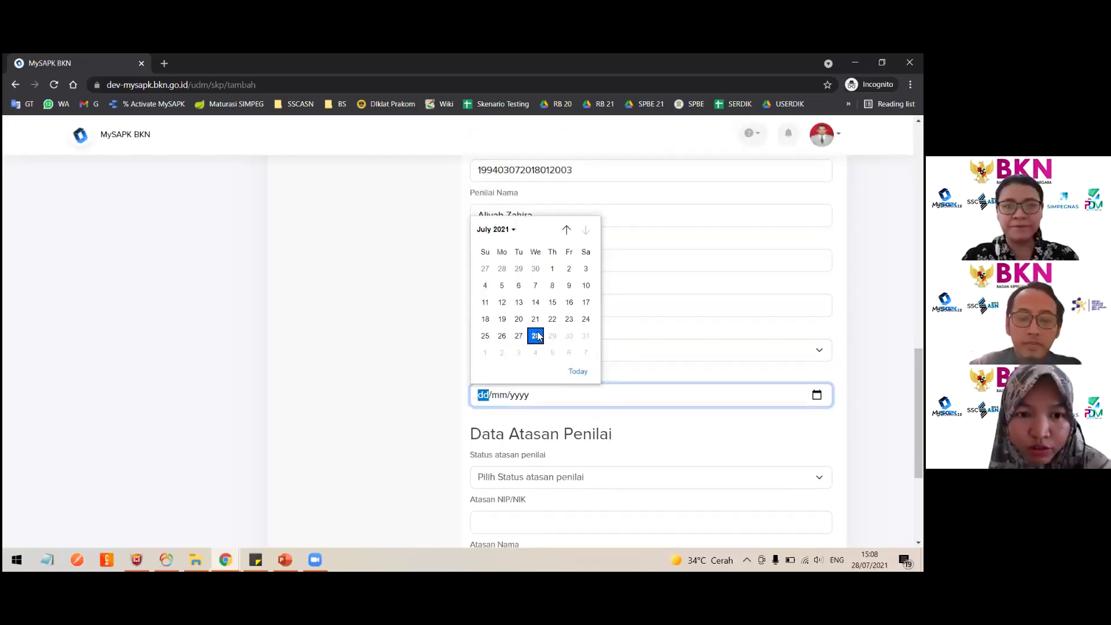
left_click(575, 371)
scroll(597, 403, "down", 2)
scroll(597, 403, "up", 4)
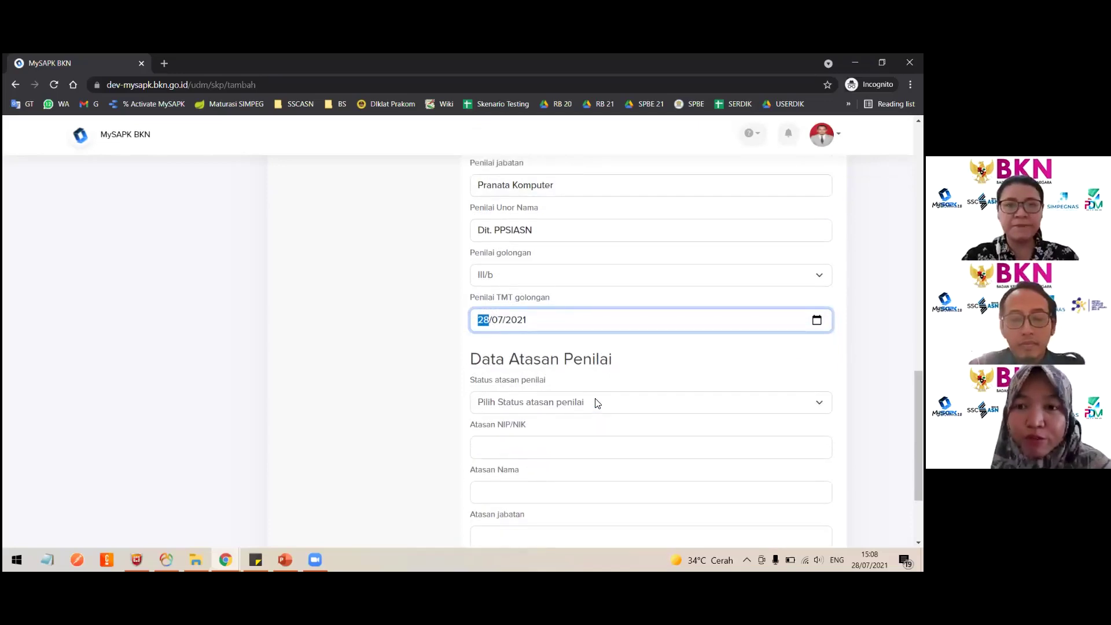
scroll(597, 402, "down", 5)
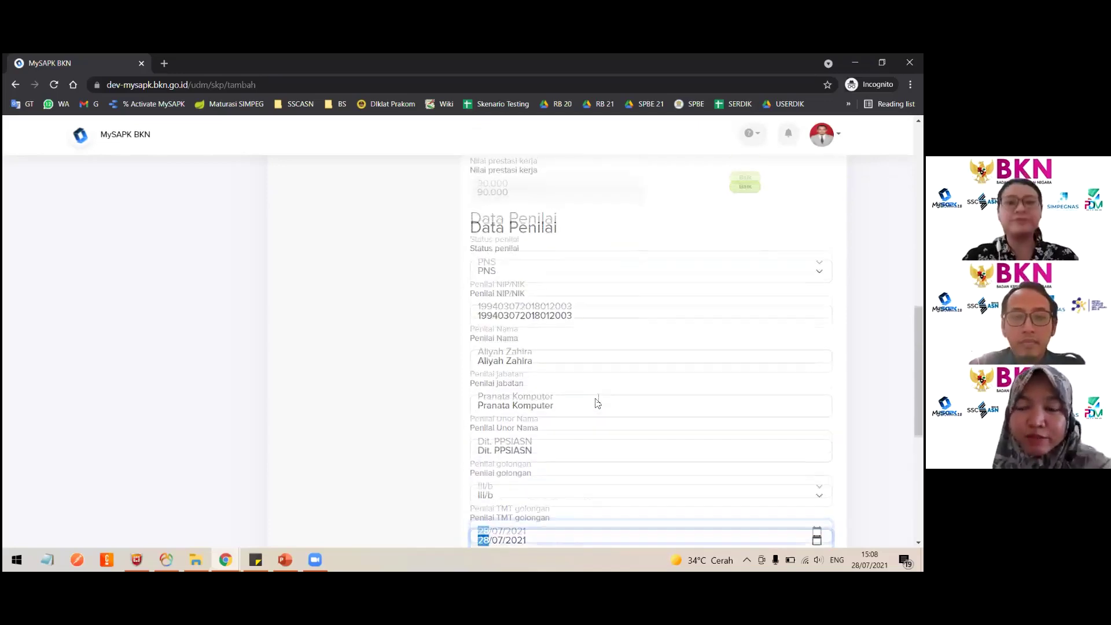
Set the superior's status to PNS, paste the NIP/NIK and enter the superior's name.
left_click(540, 395)
left_click(503, 347)
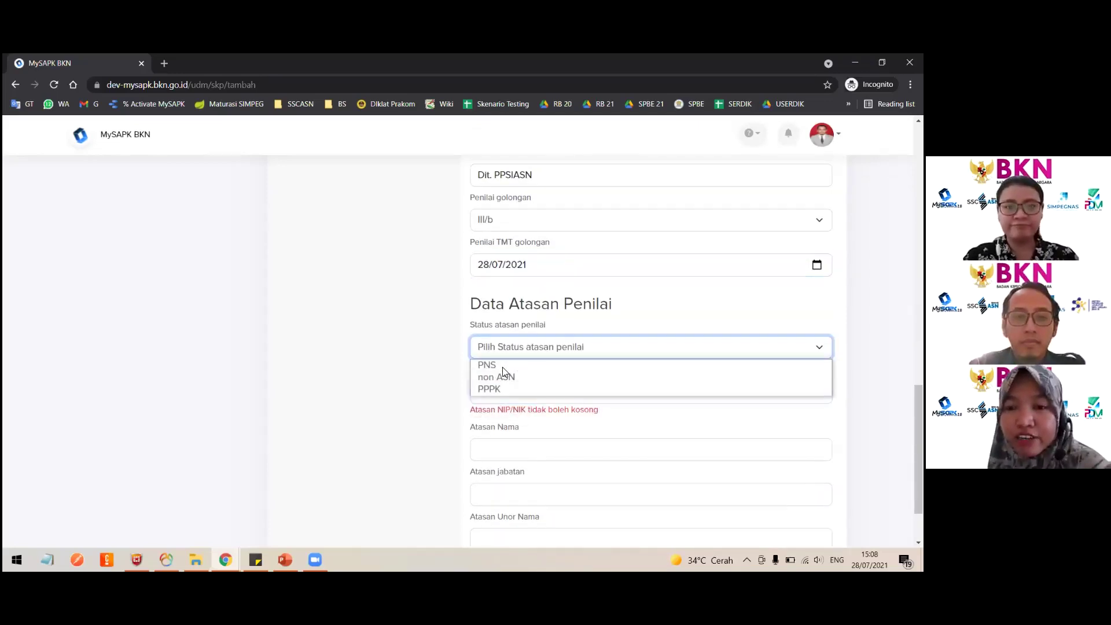
left_click(503, 366)
left_click(508, 391)
key("ctrl+v")
scroll(495, 391, "down", 1)
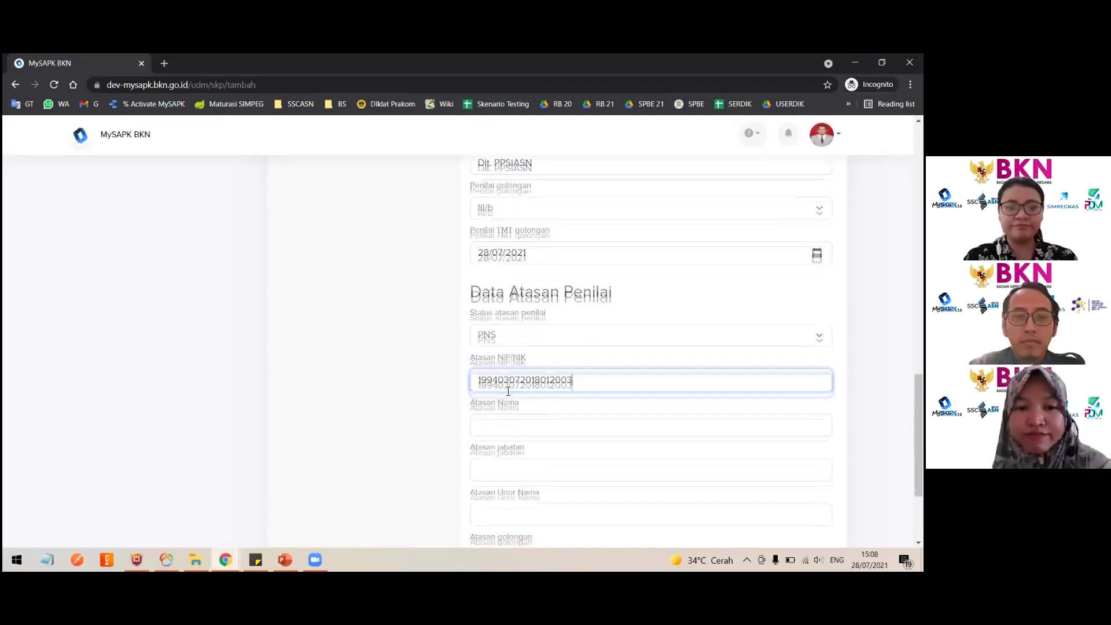
left_click(494, 391)
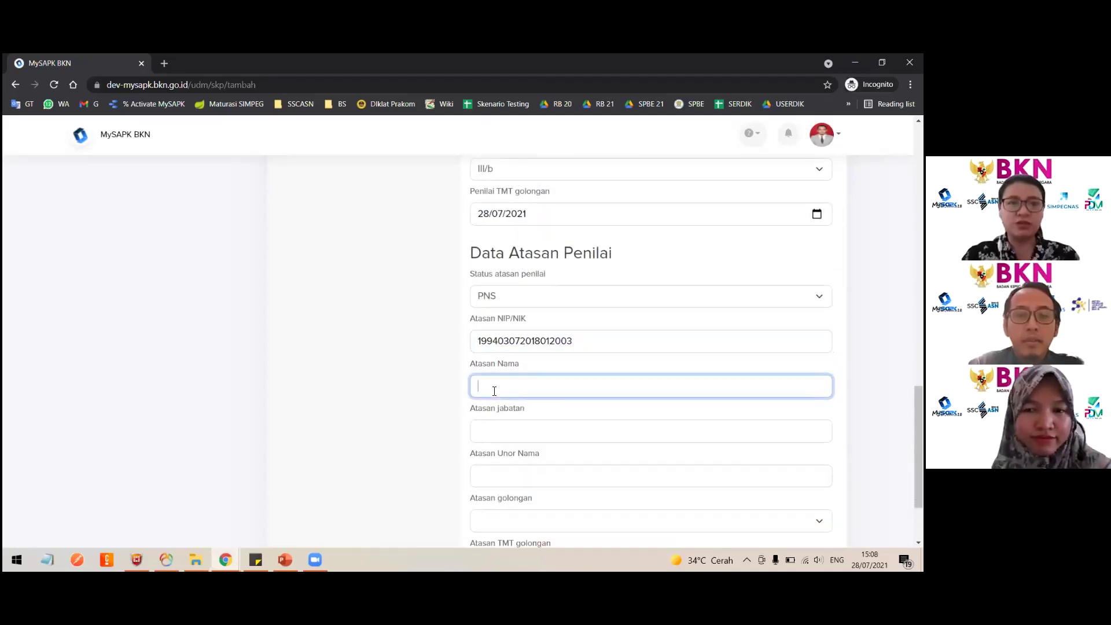
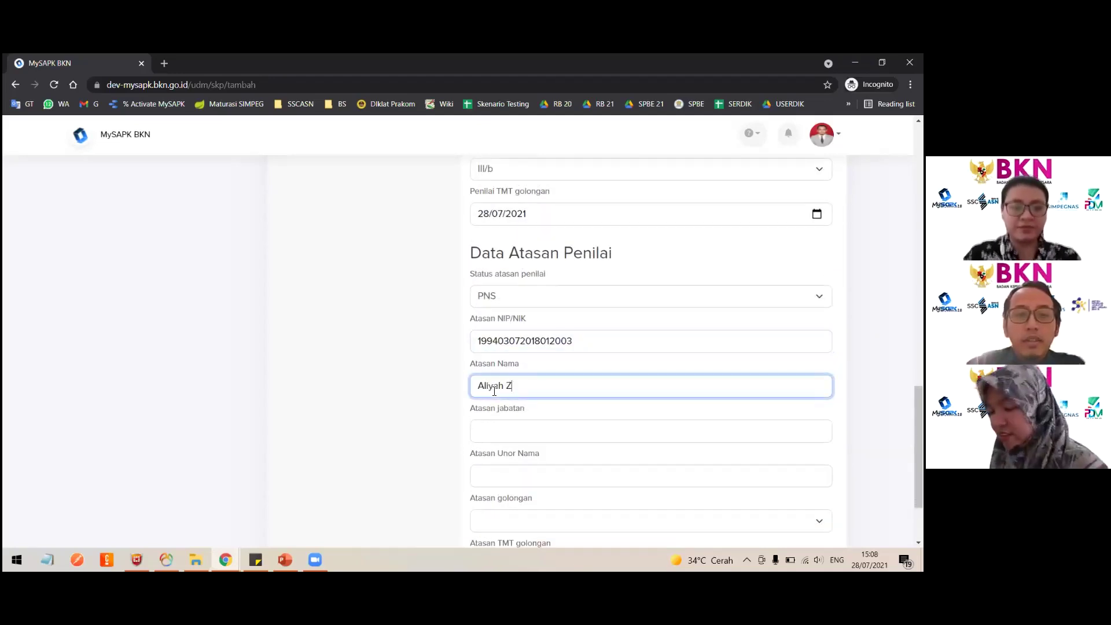
key("ctrl+a")
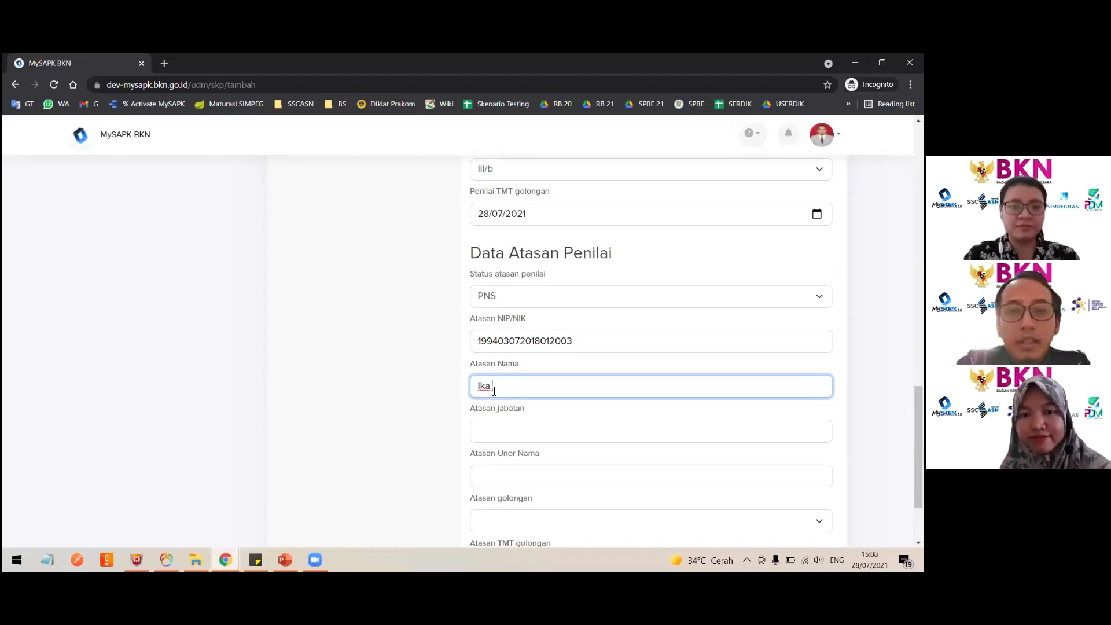
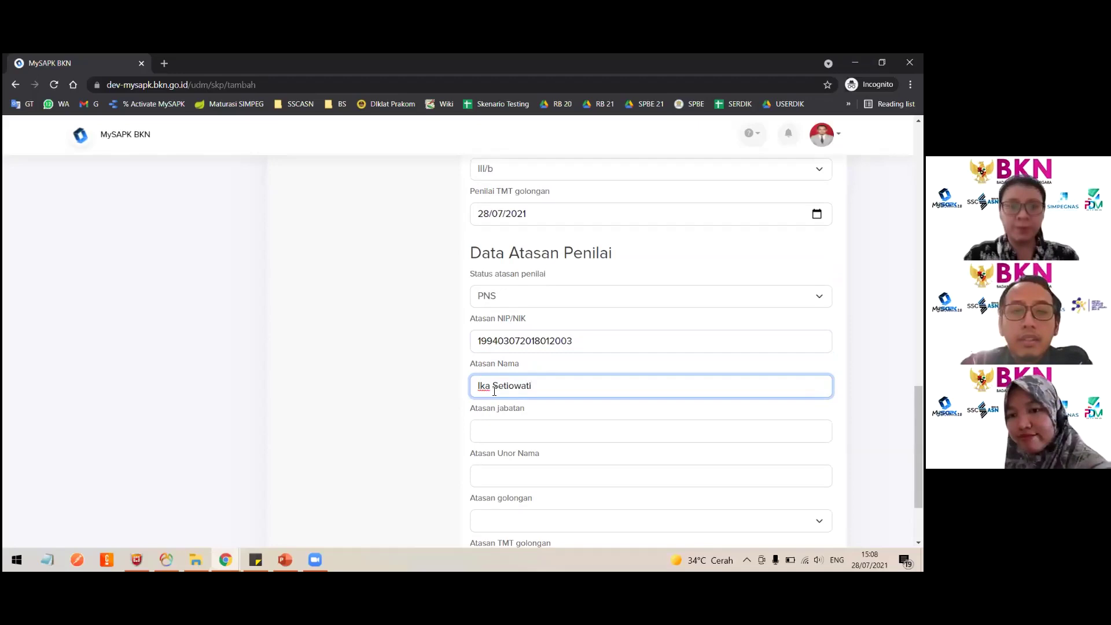
Enter the superior's position as Pranata Komputer and unit as Dit. PPSIASN.
scroll(495, 391, "down", 2)
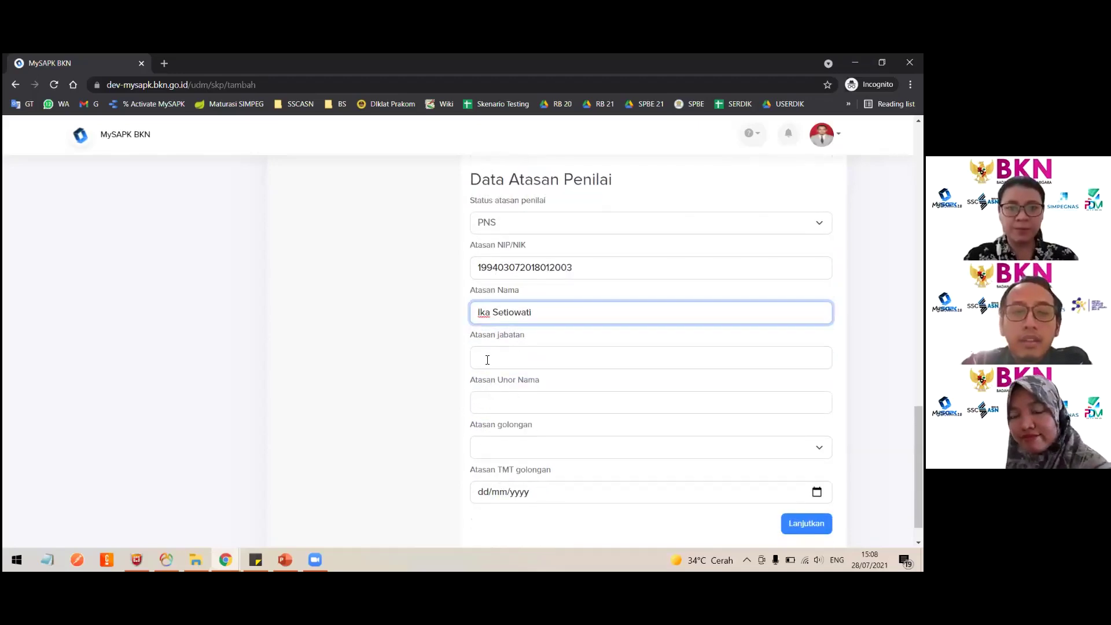
left_click(495, 352)
type("Pra")
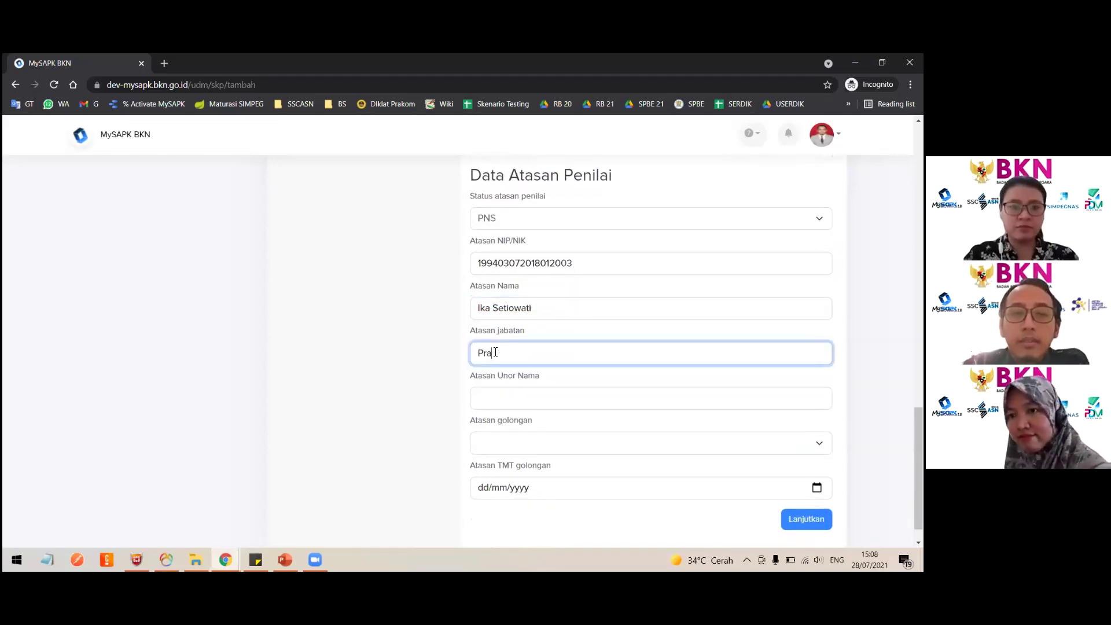
type("nata Komp")
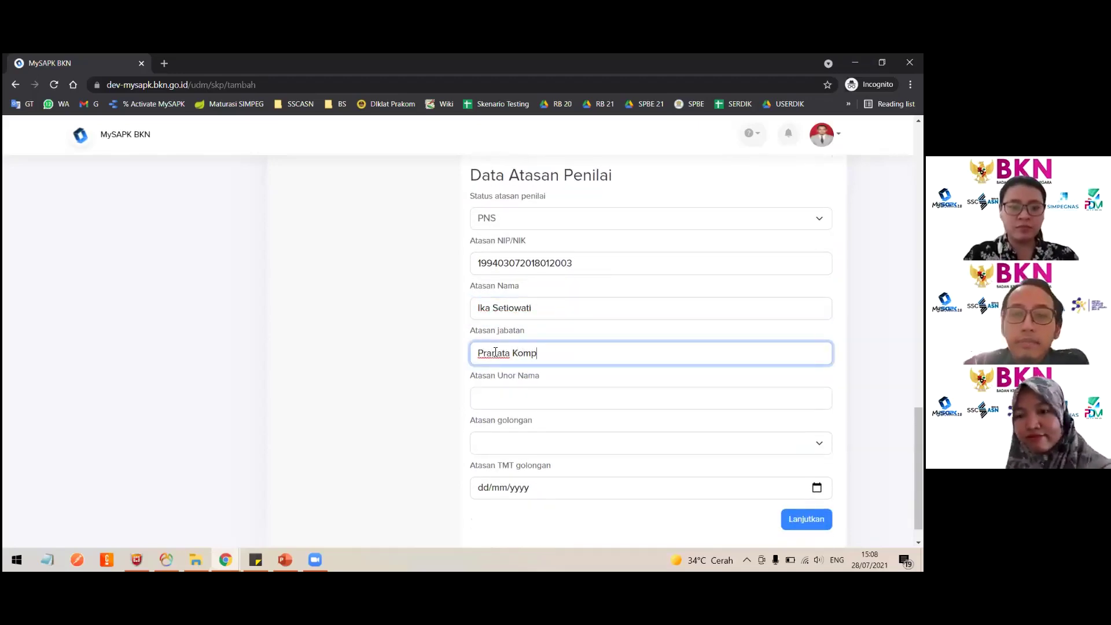
type("uter")
left_click(515, 405)
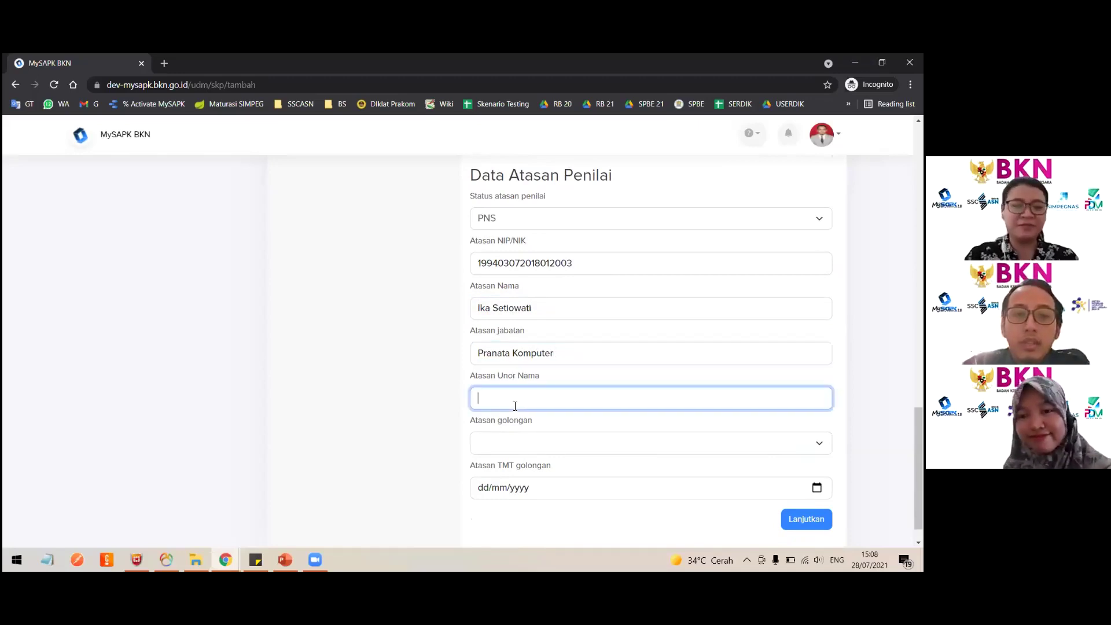
type("Dit. PPSIASN")
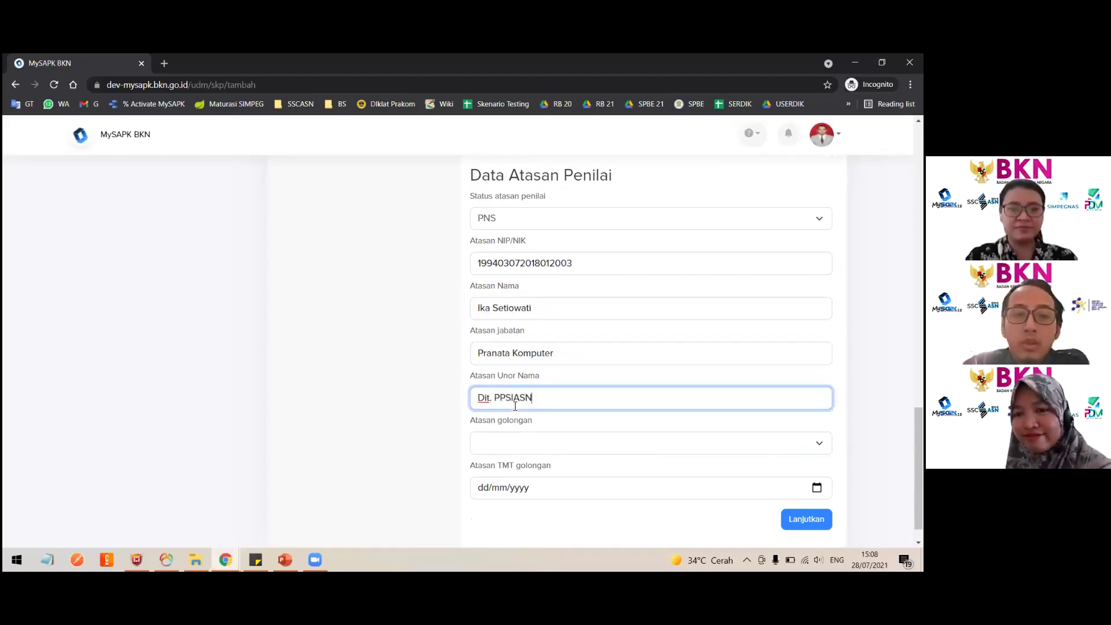
Set the superior's grade to III/c with grade date 28 July 2021.
scroll(509, 407, "down", 1)
left_click(487, 415)
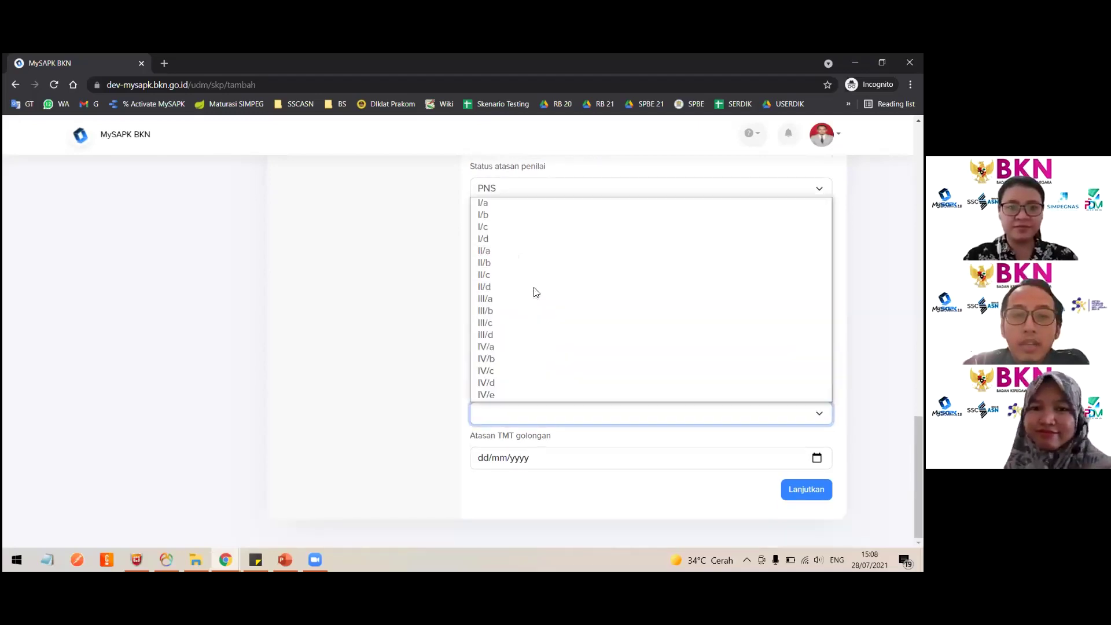
left_click(508, 324)
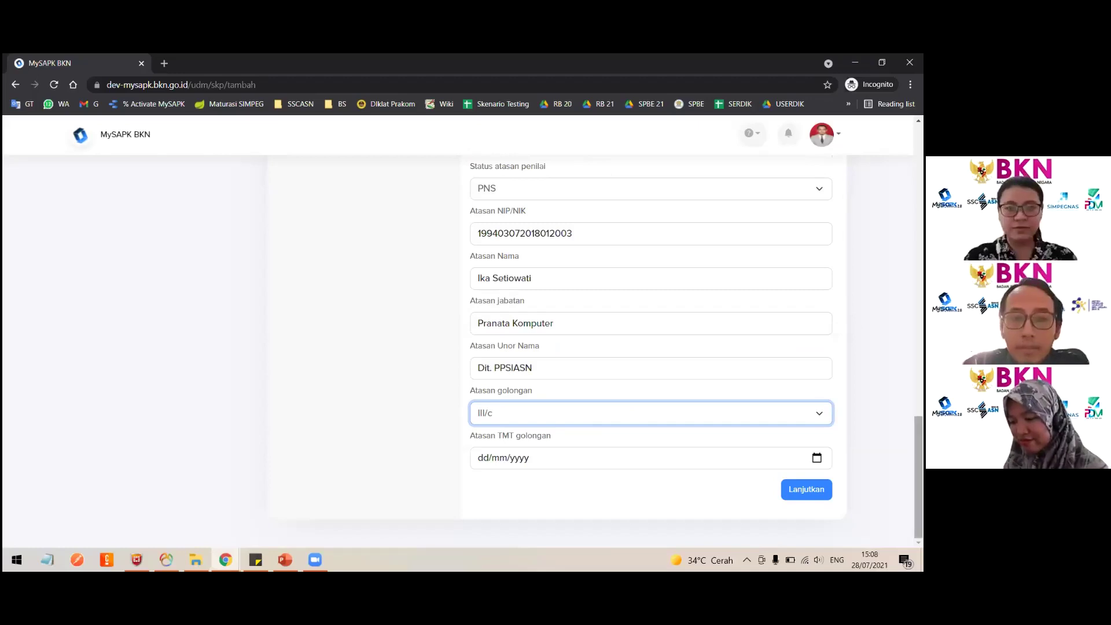
key("Tab")
key("alt+Down")
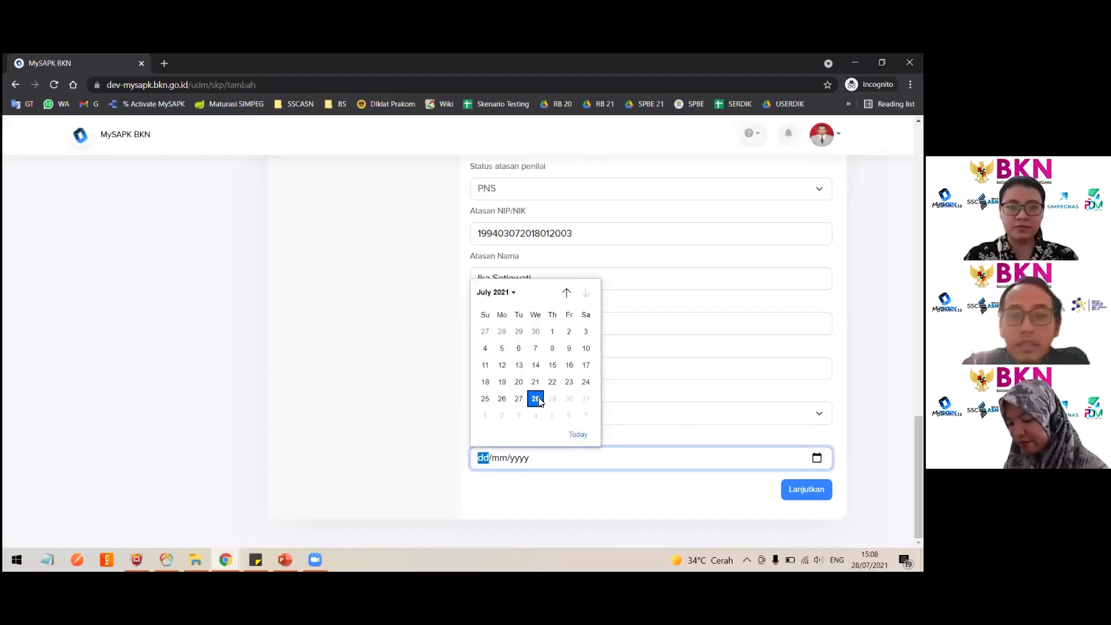
left_click(537, 399)
Scroll back up to review the appraiser's grade and grade date entries.
scroll(539, 397, "up", 4)
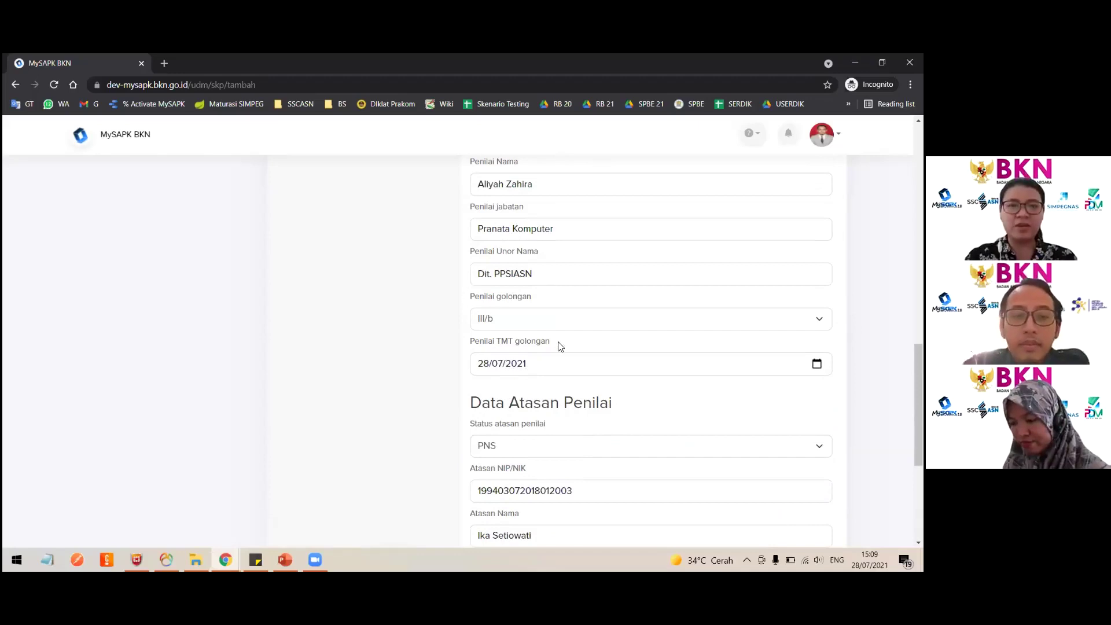
left_click_drag(558, 345, 434, 341)
scroll(435, 341, "up", 3)
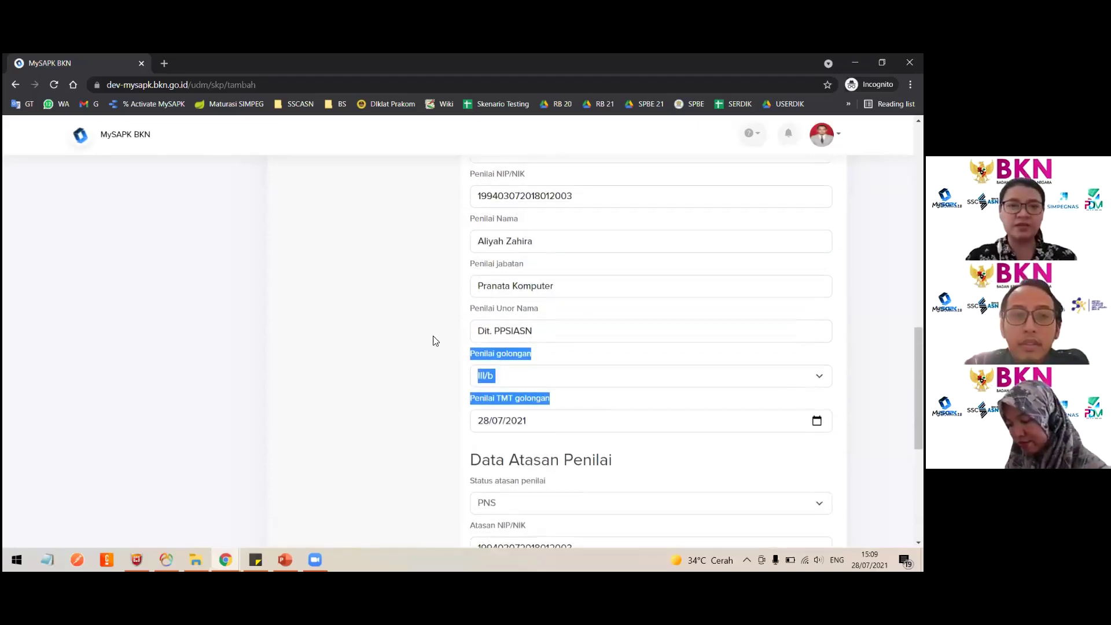
scroll(578, 405, "down", 6)
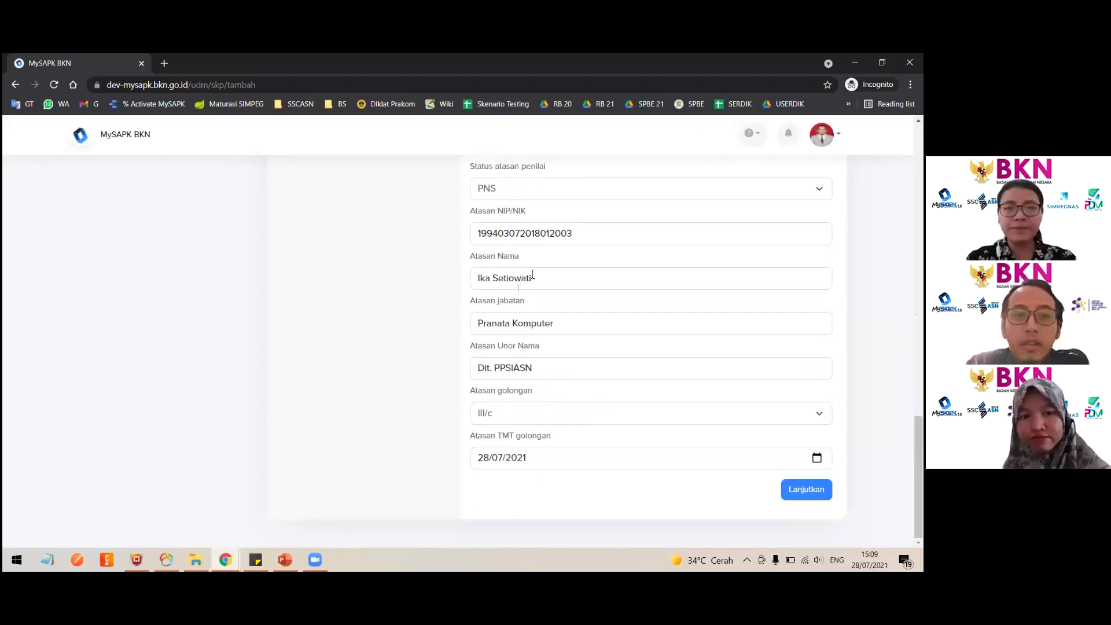
scroll(532, 275, "up", 7)
Switch the appraiser's status to non ASN, then to PPPK.
left_click(521, 325)
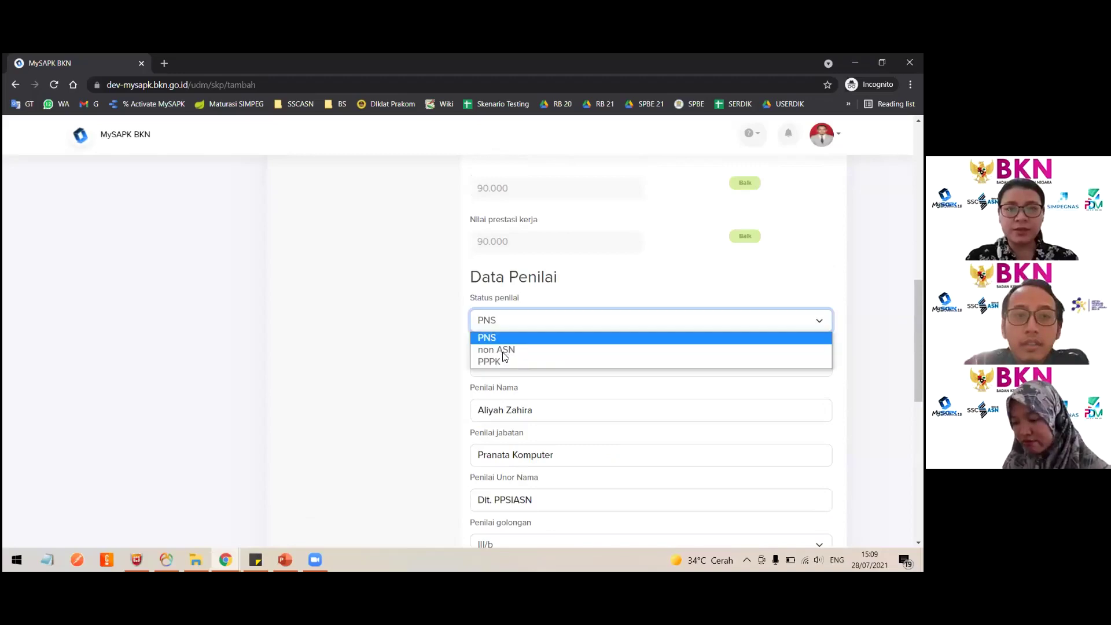
left_click(502, 349)
scroll(529, 382, "down", 2)
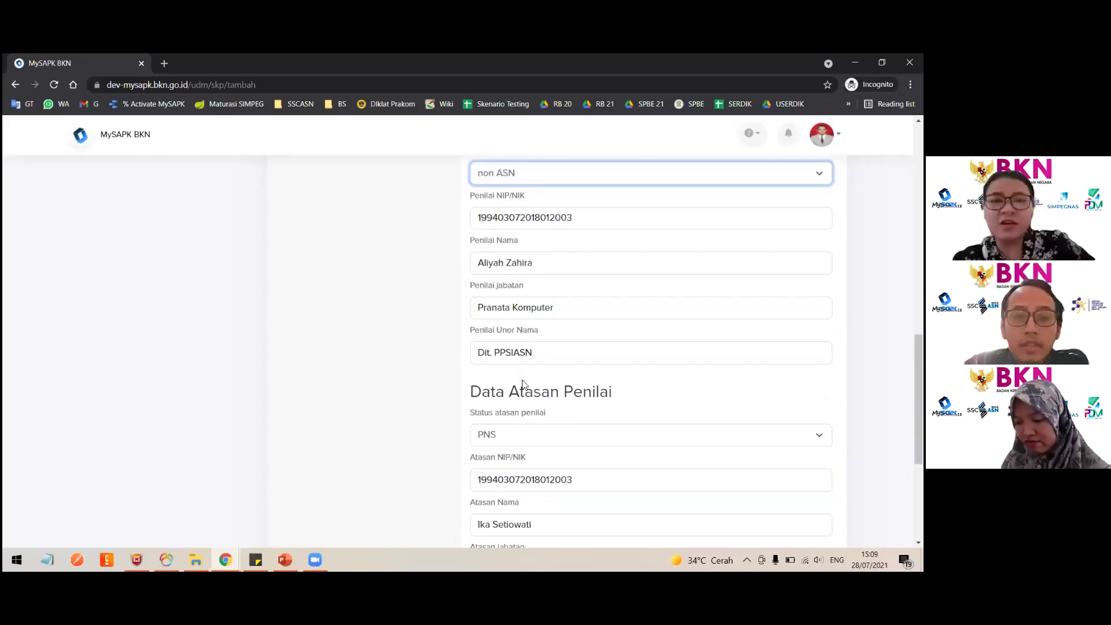
scroll(468, 374, "down", 2)
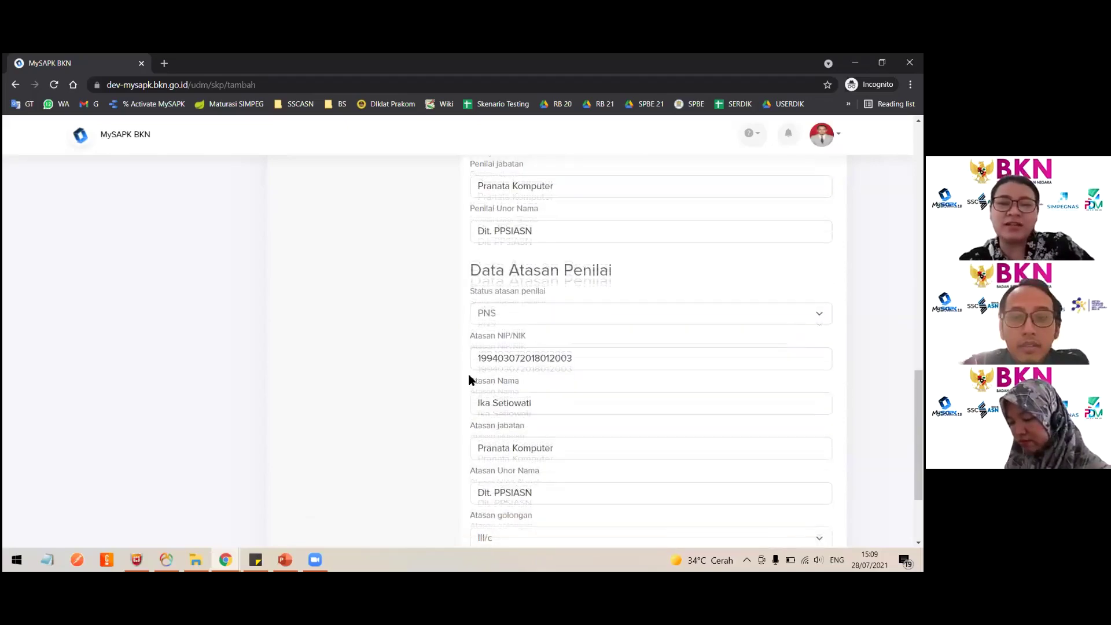
scroll(467, 374, "up", 1)
scroll(469, 379, "down", 3)
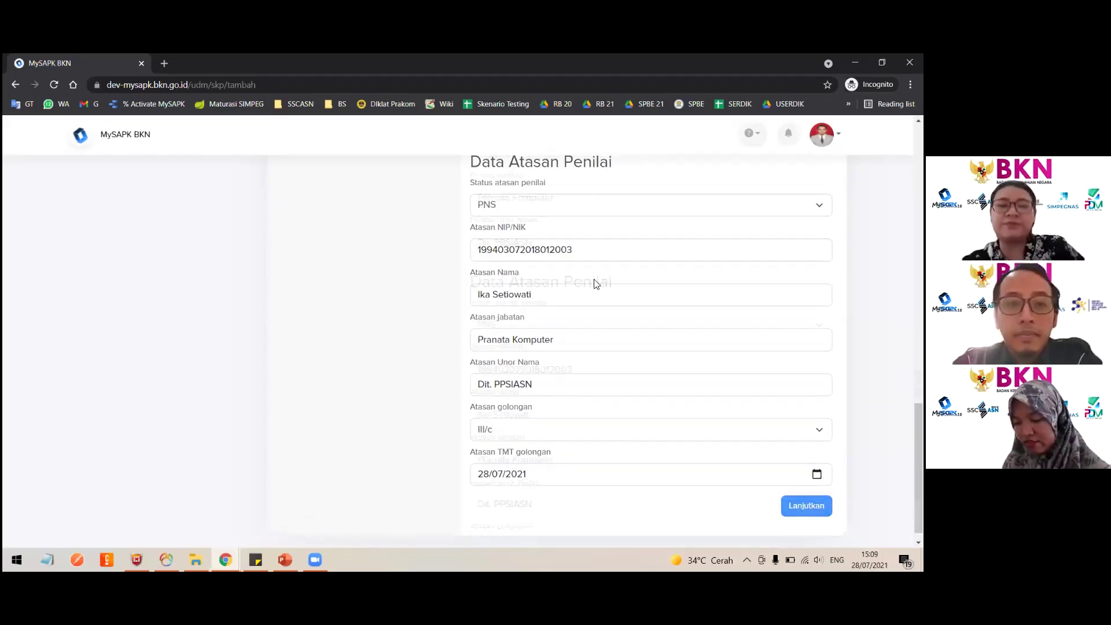
scroll(468, 379, "up", 6)
left_click(498, 219)
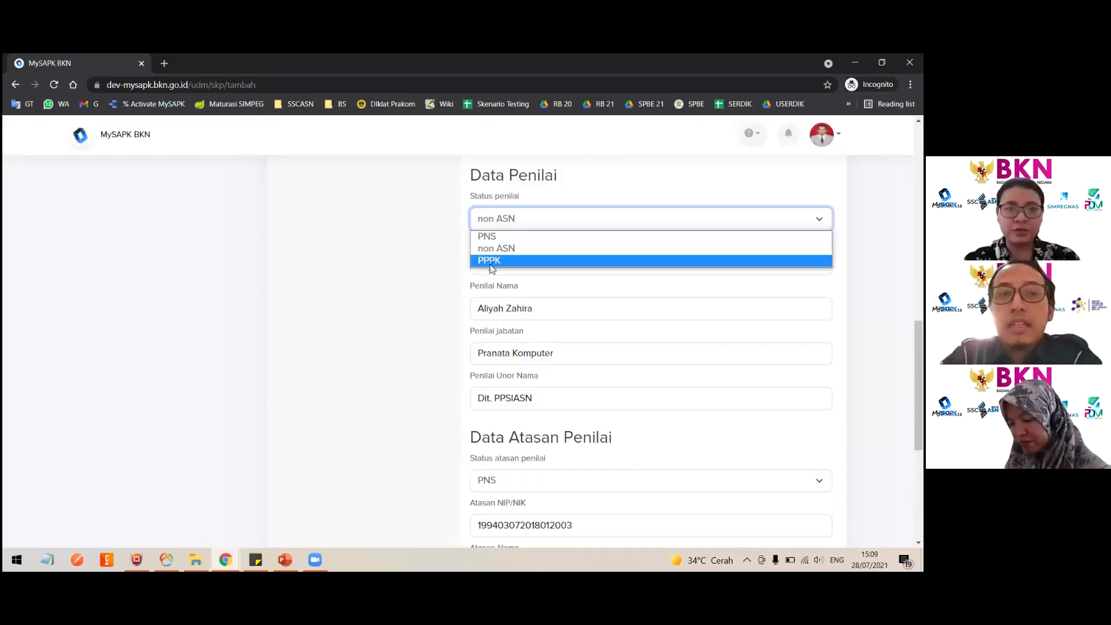
key("Return")
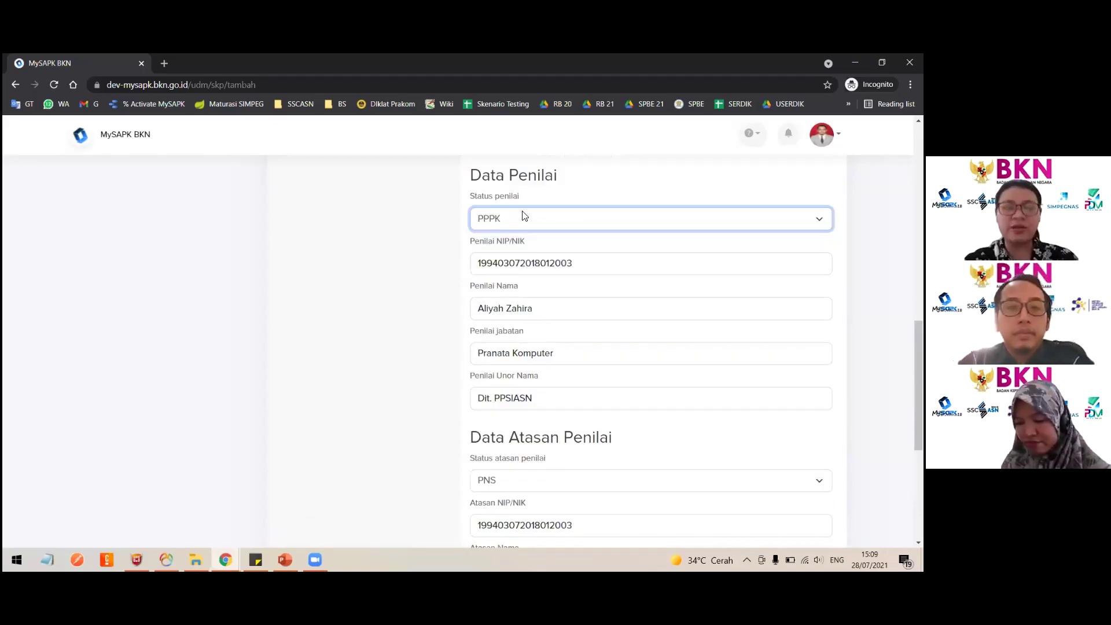
left_click(523, 214)
left_click(431, 351)
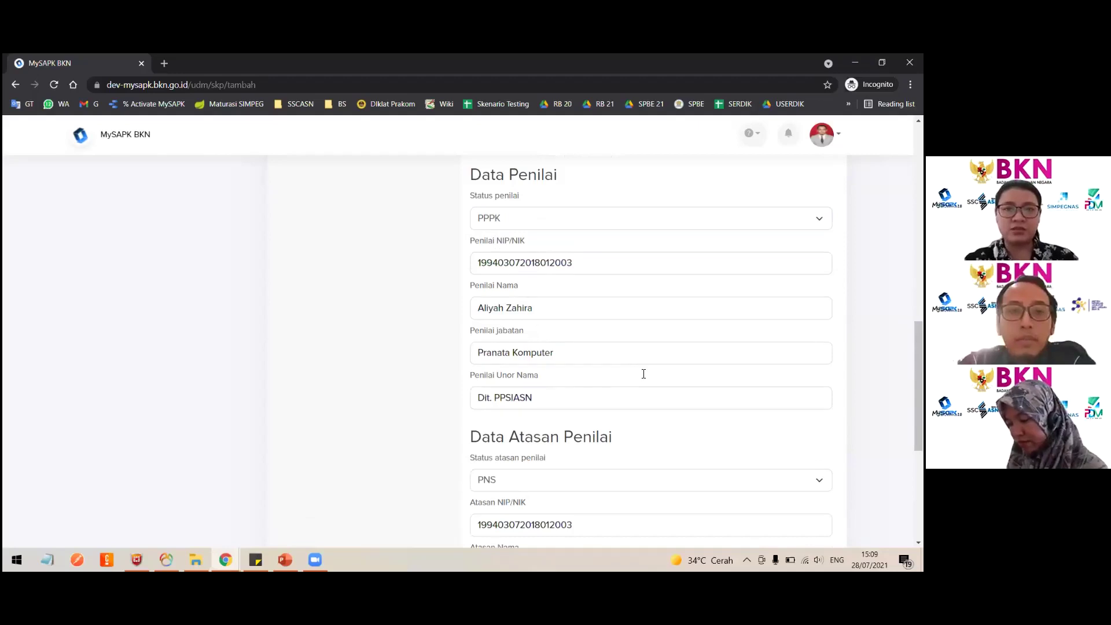
scroll(651, 347, "down", 5)
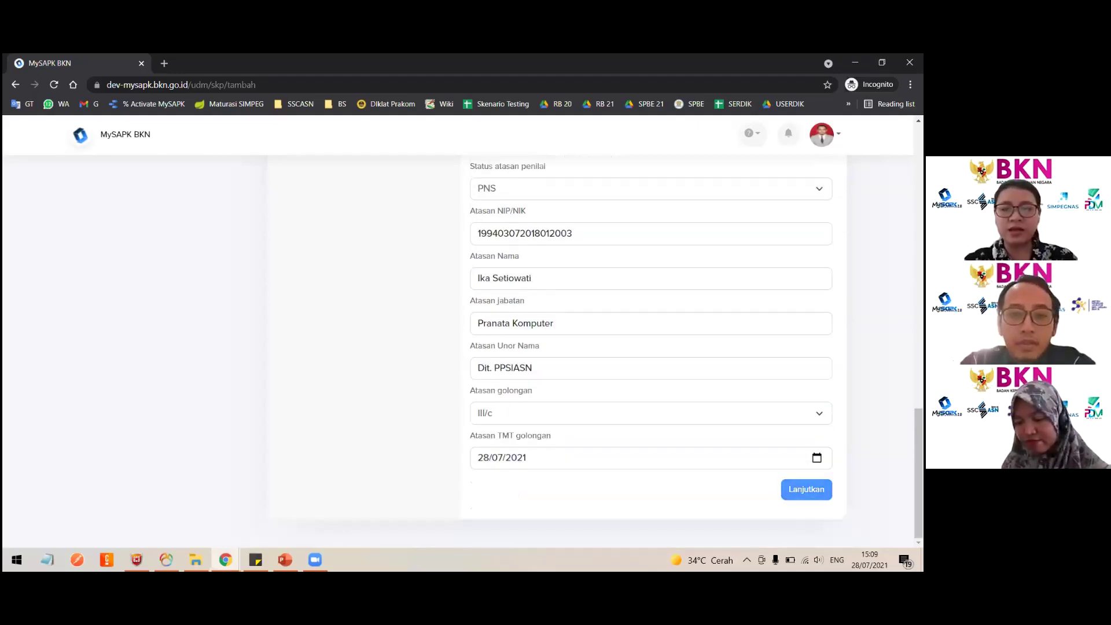
Upload Dok Realisasi SKP.pdf from Downloads as the SKP realisation document.
left_click(806, 489)
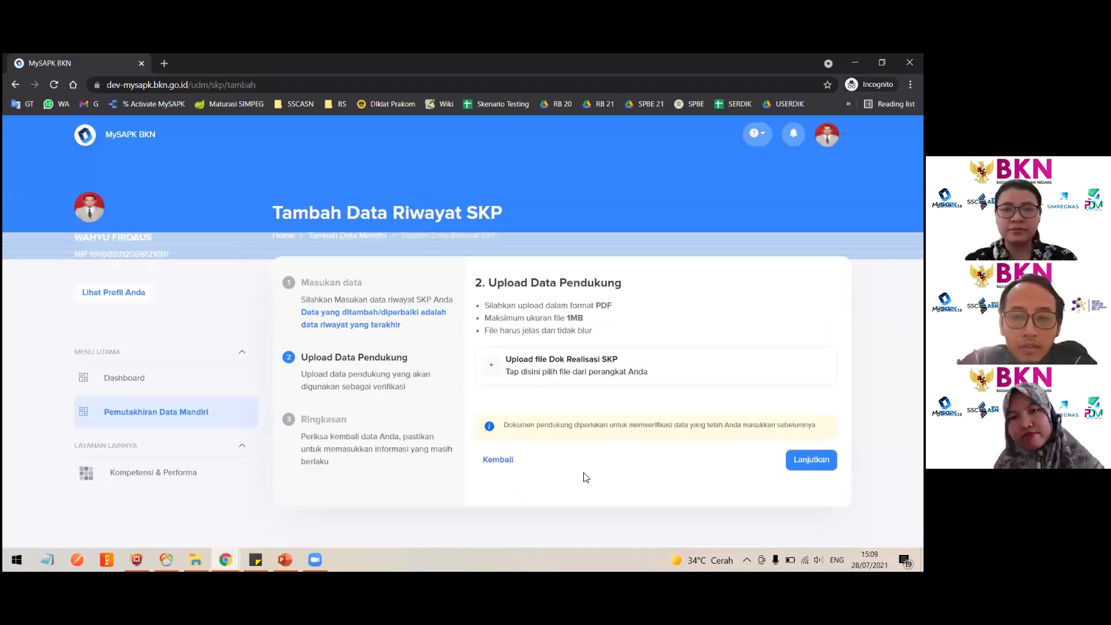
double_click(579, 319)
double_click(604, 305)
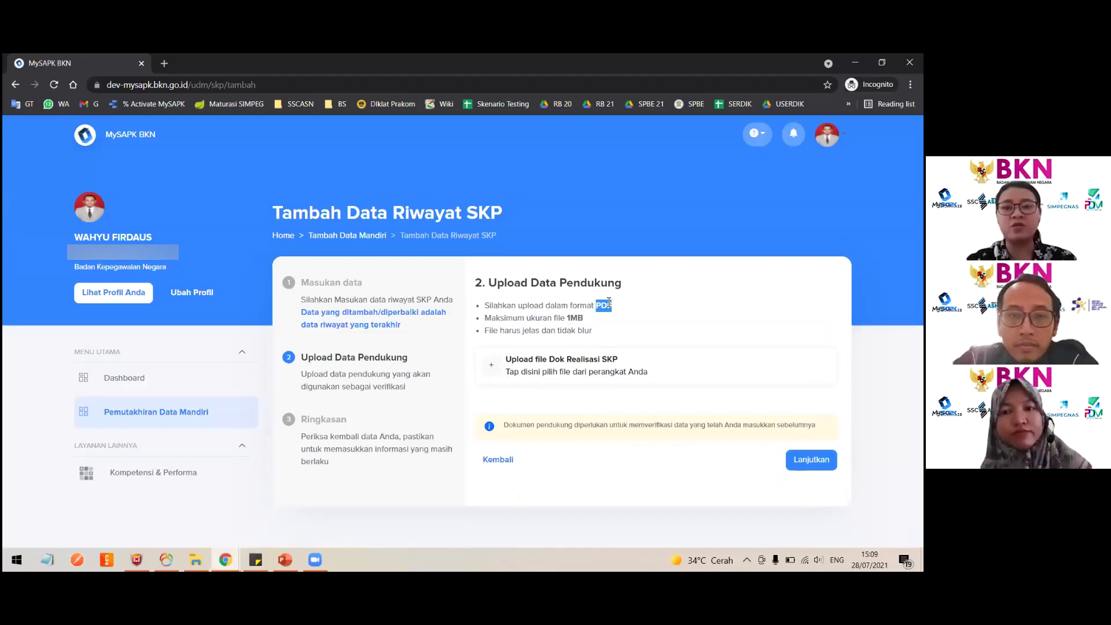
left_click(561, 380)
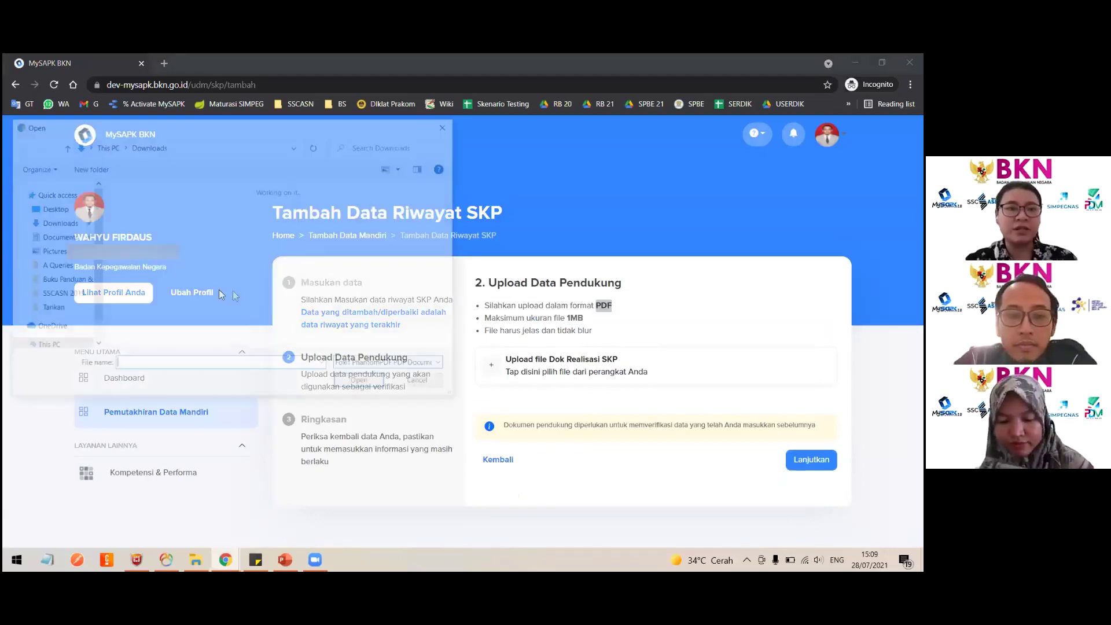
left_click(162, 273)
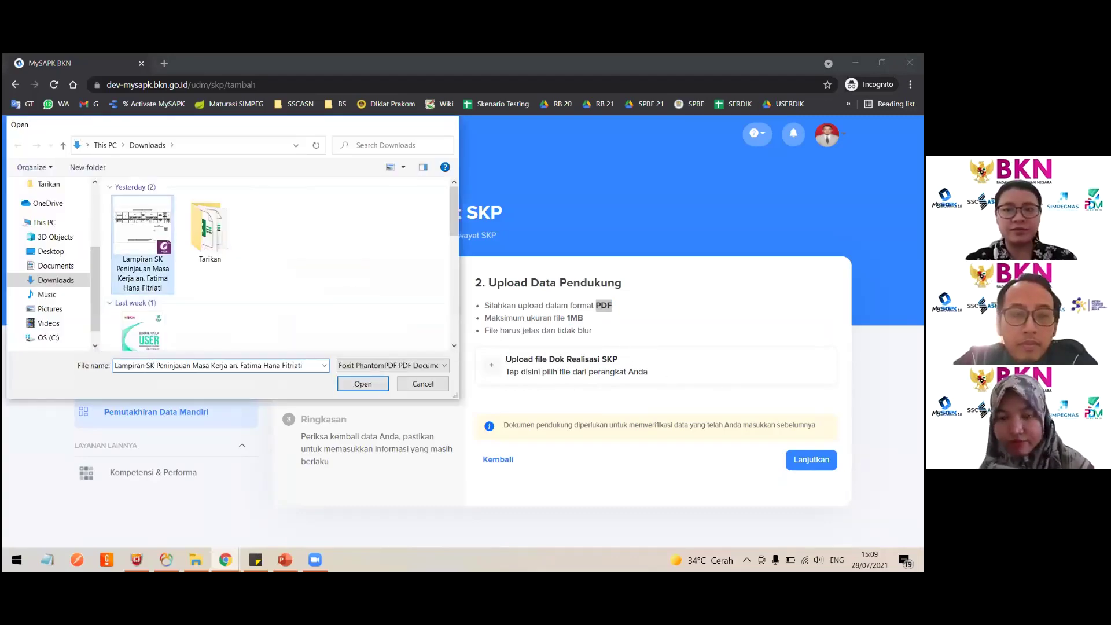
key("Return")
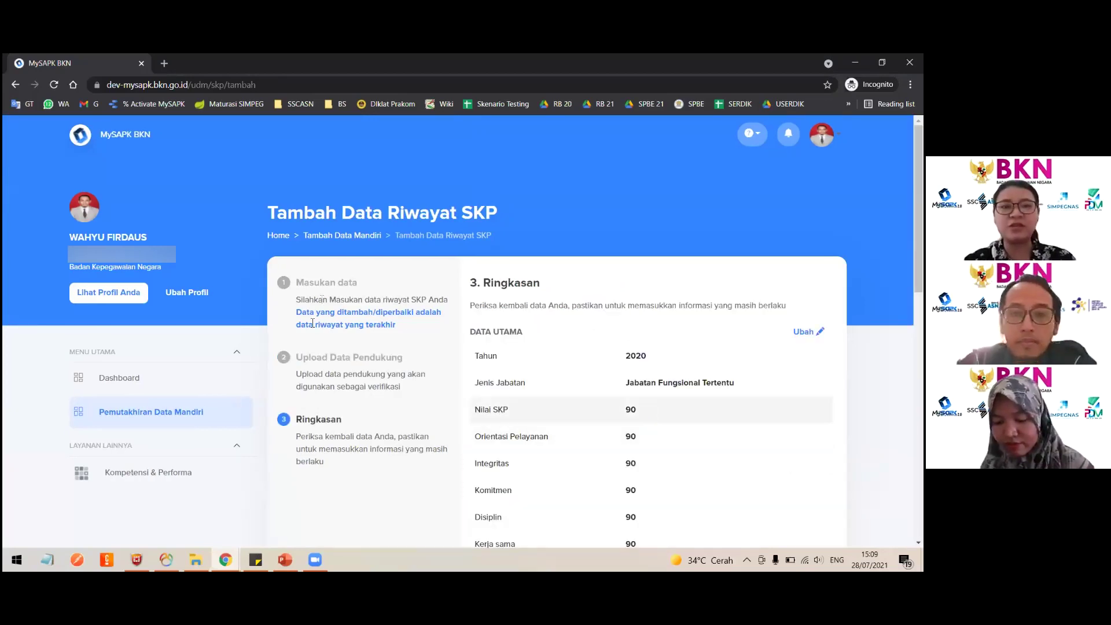
scroll(441, 296, "down", 1)
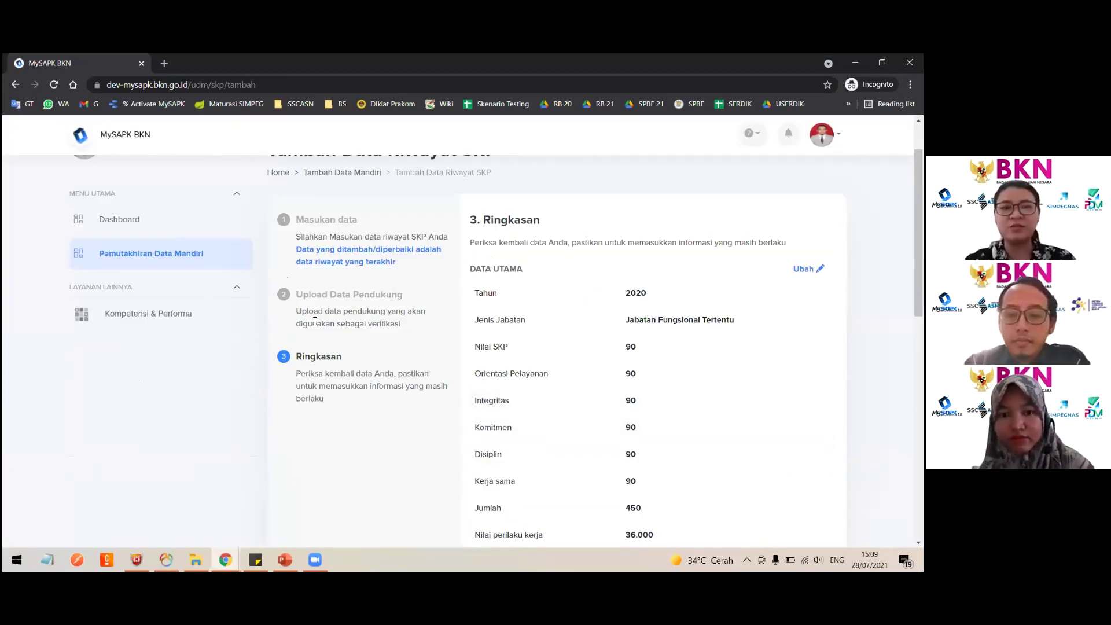
scroll(690, 365, "down", 1)
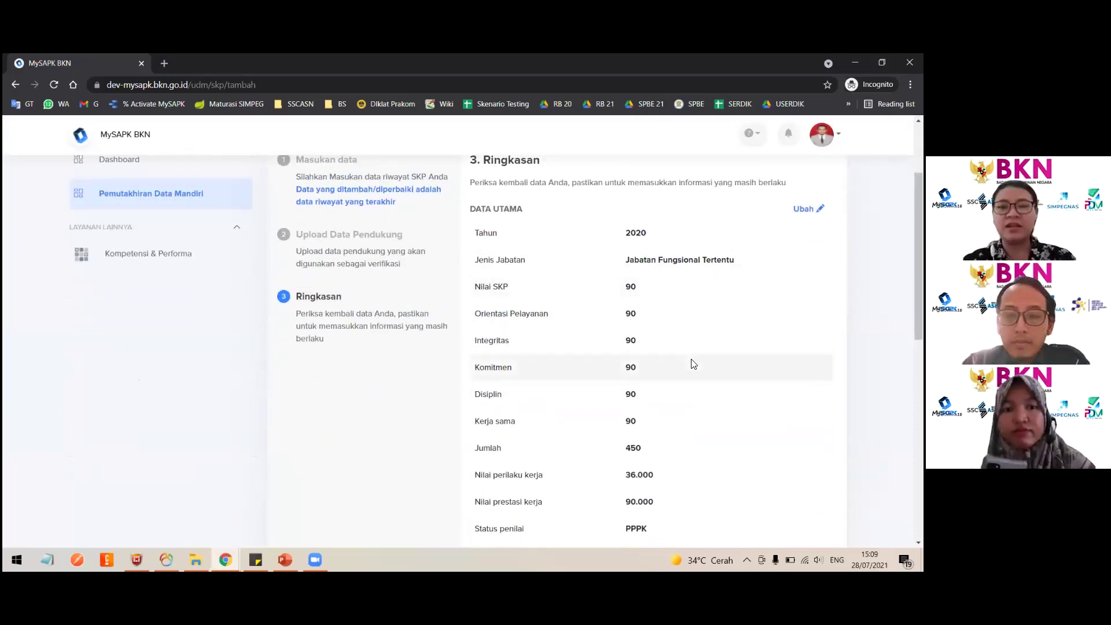
scroll(647, 323, "up", 1)
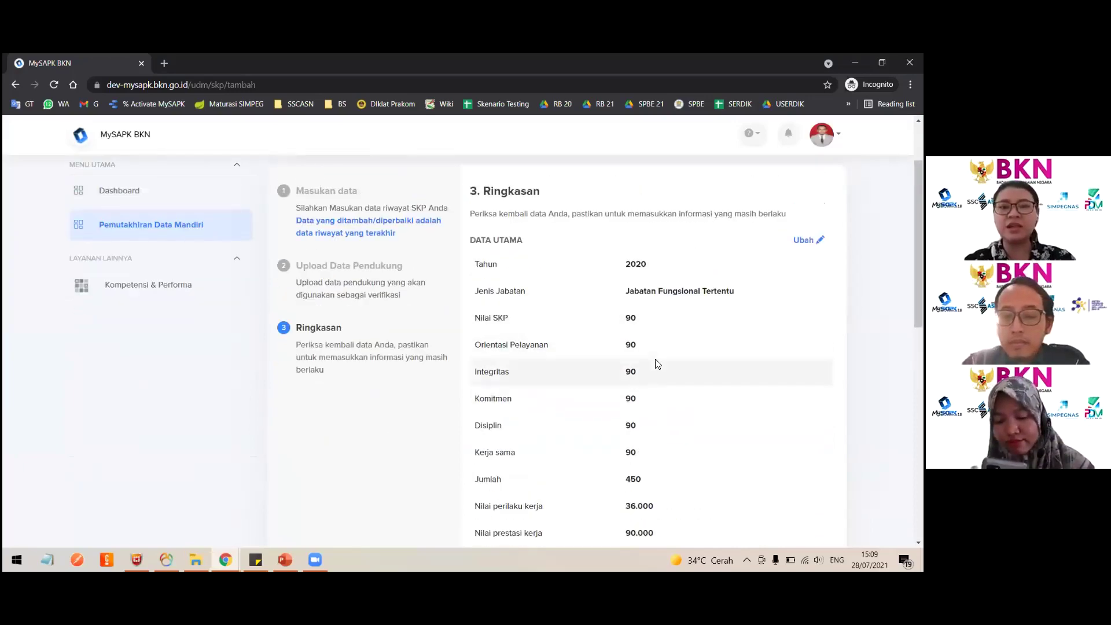
Return to the entry form and change Orientasi Pelayanan to 95.
left_click(809, 240)
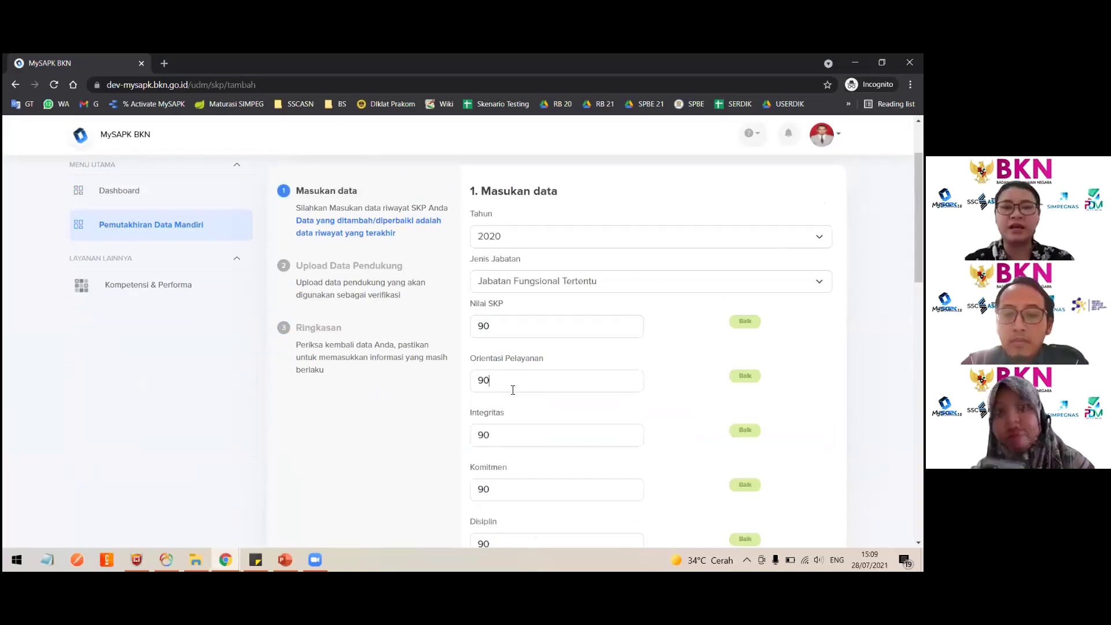
key("BackSpace")
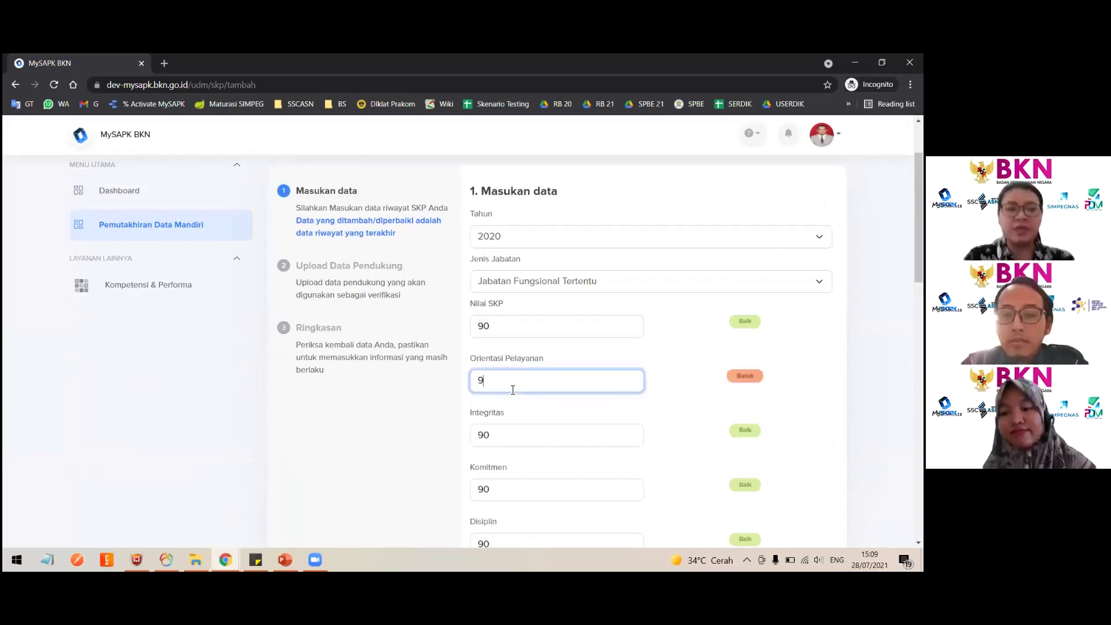
type("5")
scroll(678, 333, "down", 2)
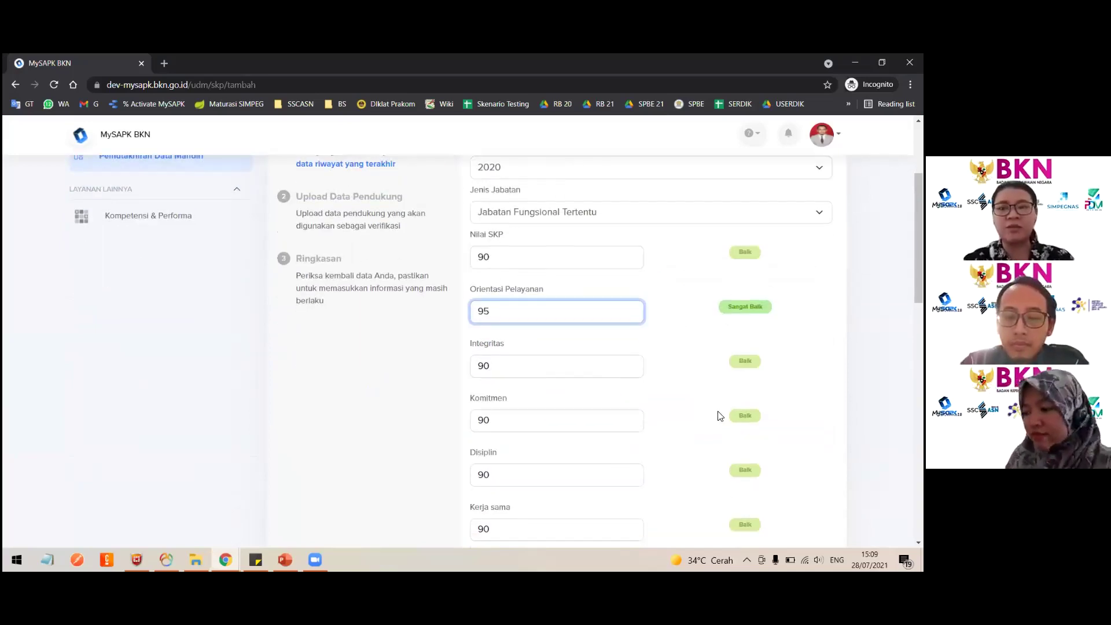
scroll(724, 376, "down", 4)
scroll(735, 272, "up", 4)
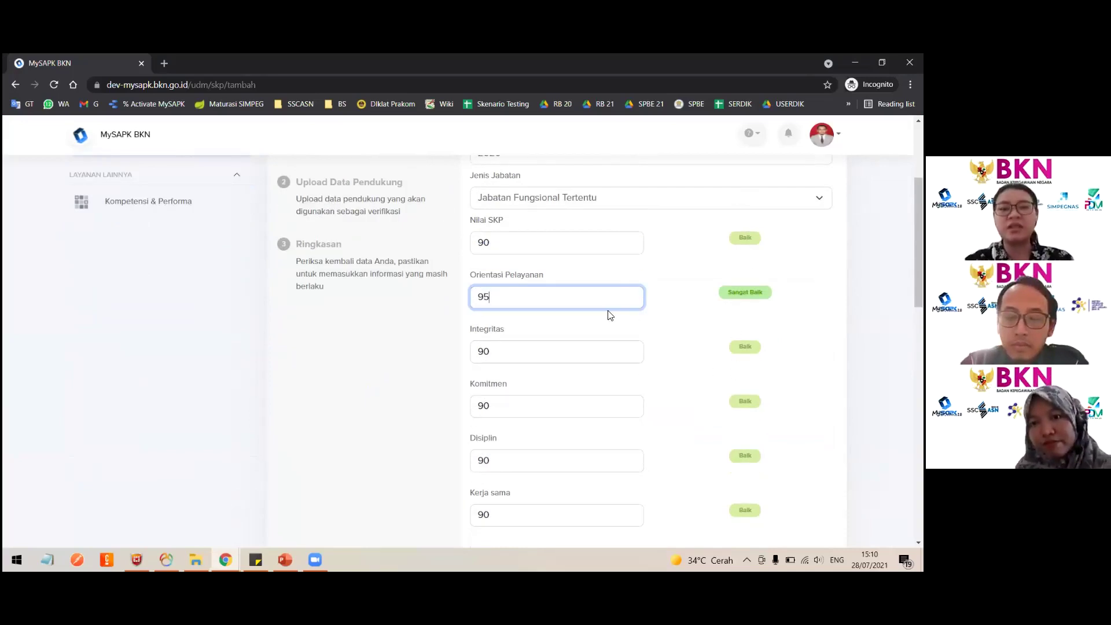
Change Integritas to 70 and Komitmen to 50.
left_click(535, 346)
key("BackSpace")
key("BackSpace")
type("80")
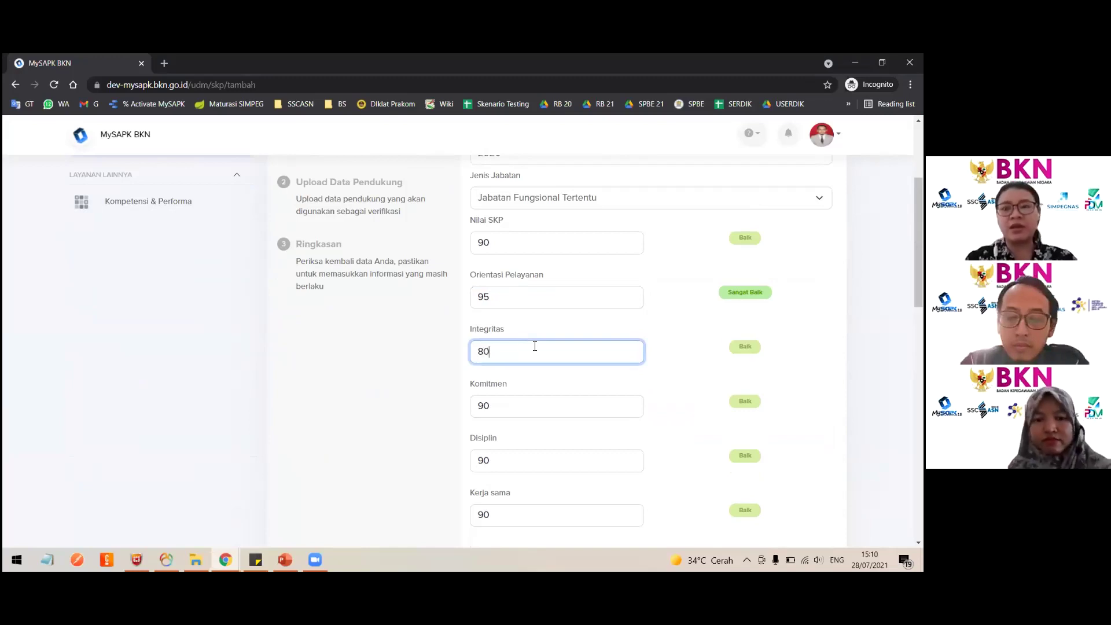
key("BackSpace")
key("BackSpace")
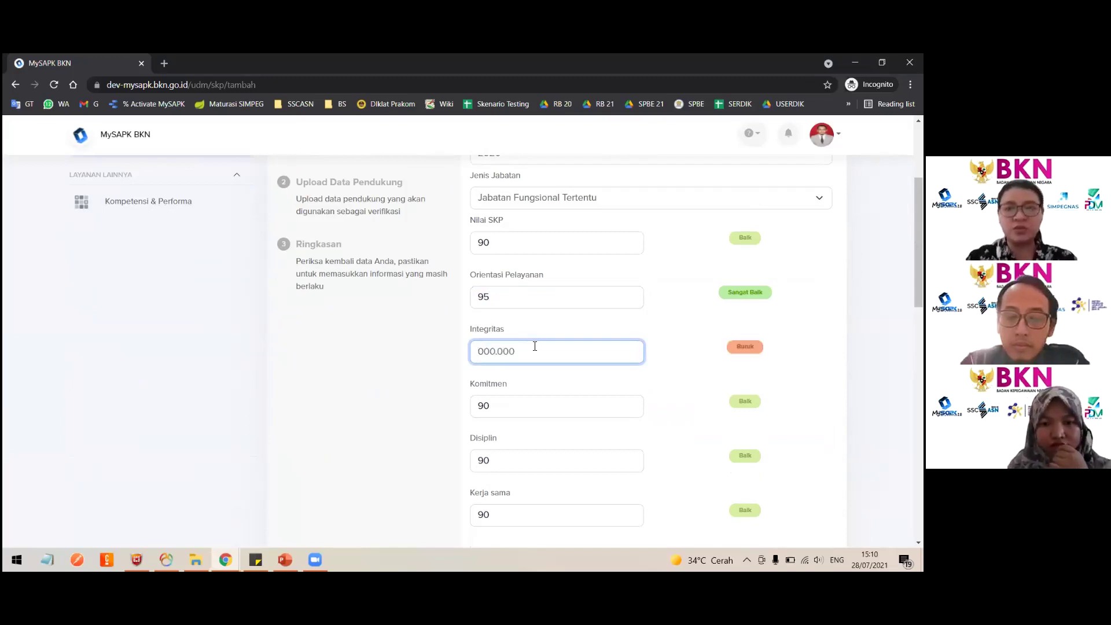
type("70")
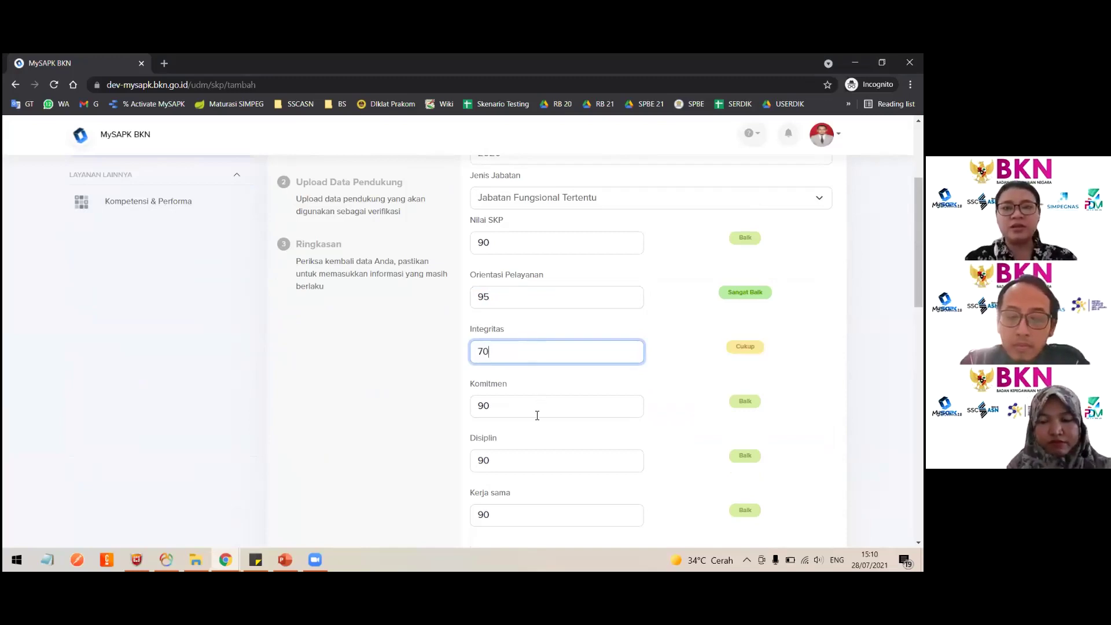
left_click(537, 415)
key("BackSpace")
key("BackSpace")
type("50")
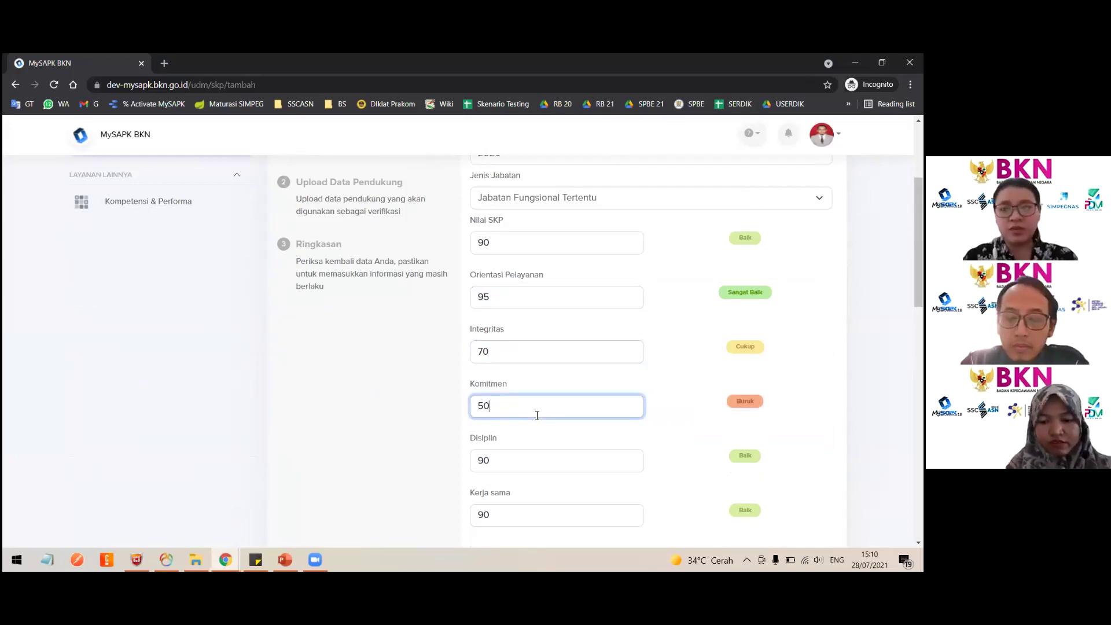
scroll(689, 454, "down", 15)
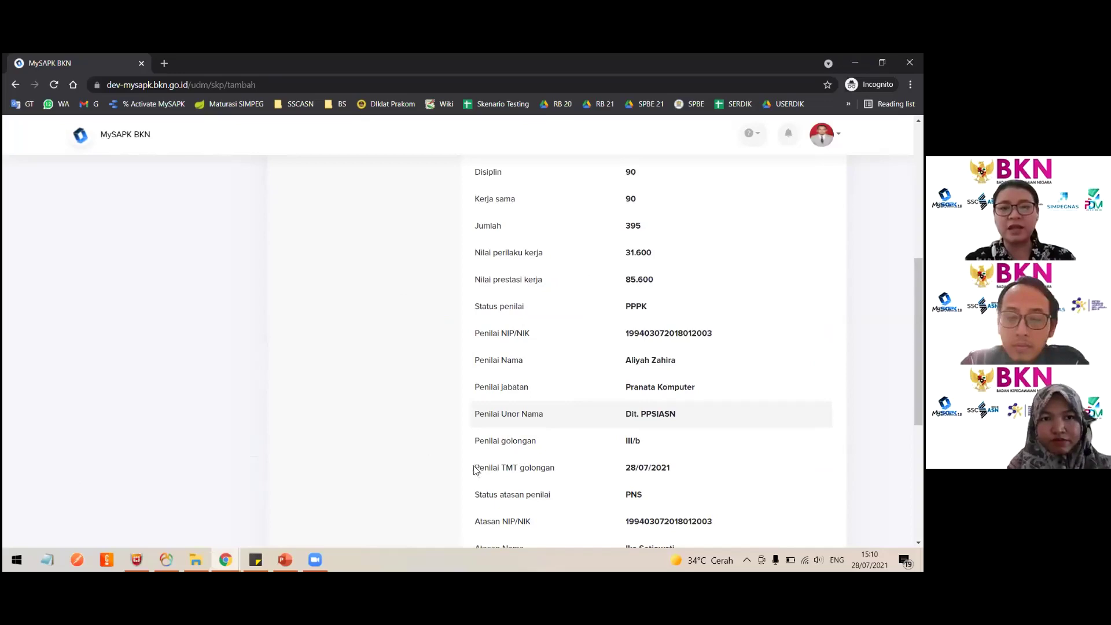
Tick the data-correctness declaration and submit the 2020 SKP record with Kirim.
scroll(475, 466, "down", 5)
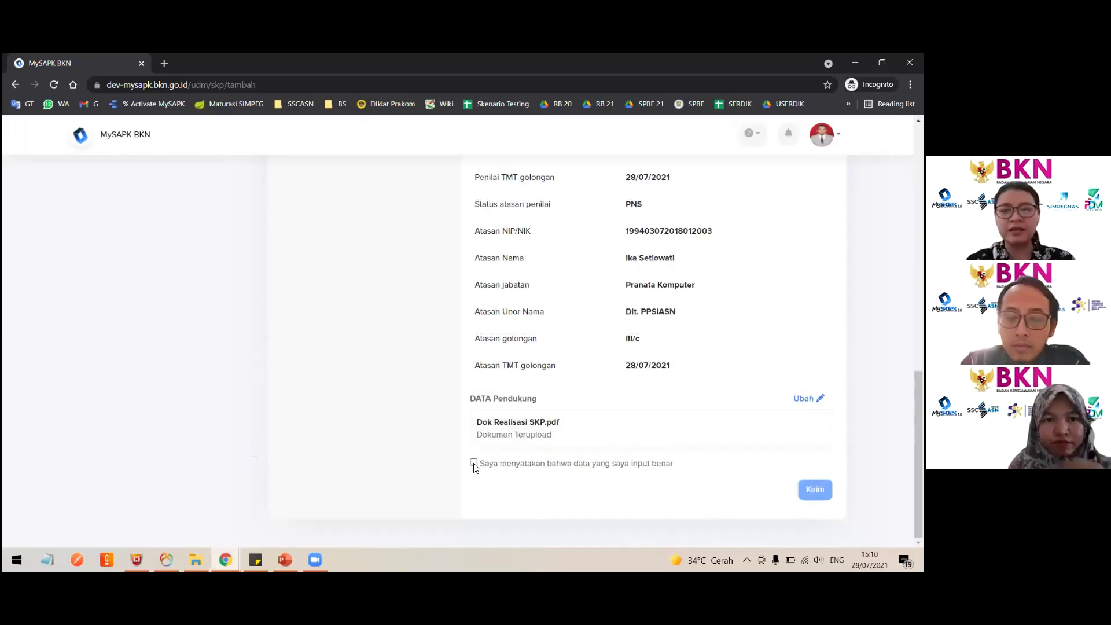
left_click(474, 463)
left_click(474, 463)
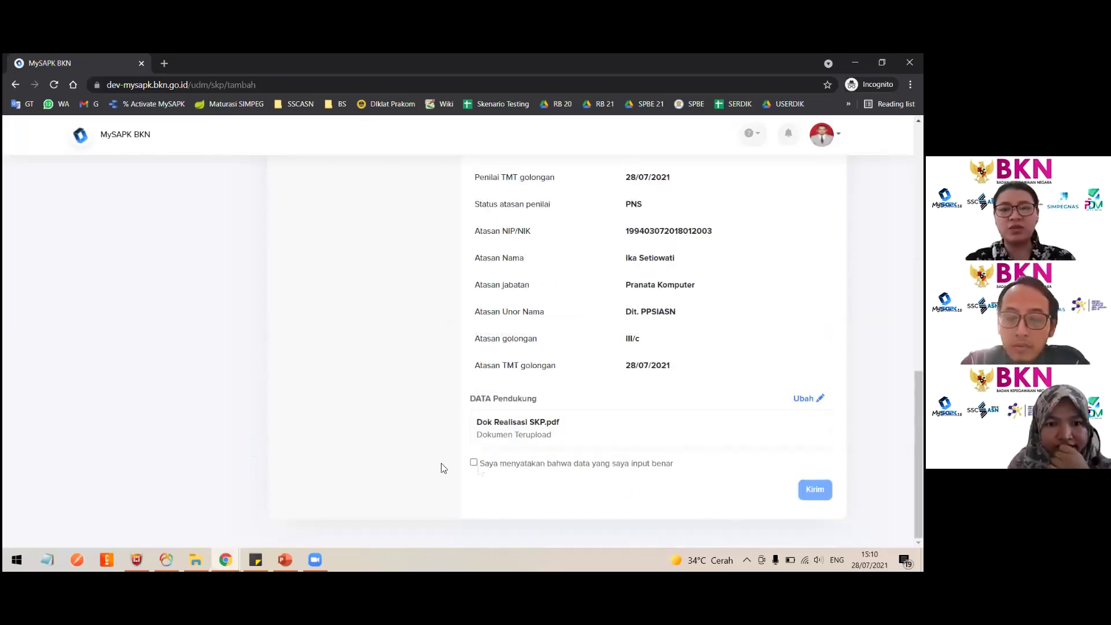
left_click(474, 463)
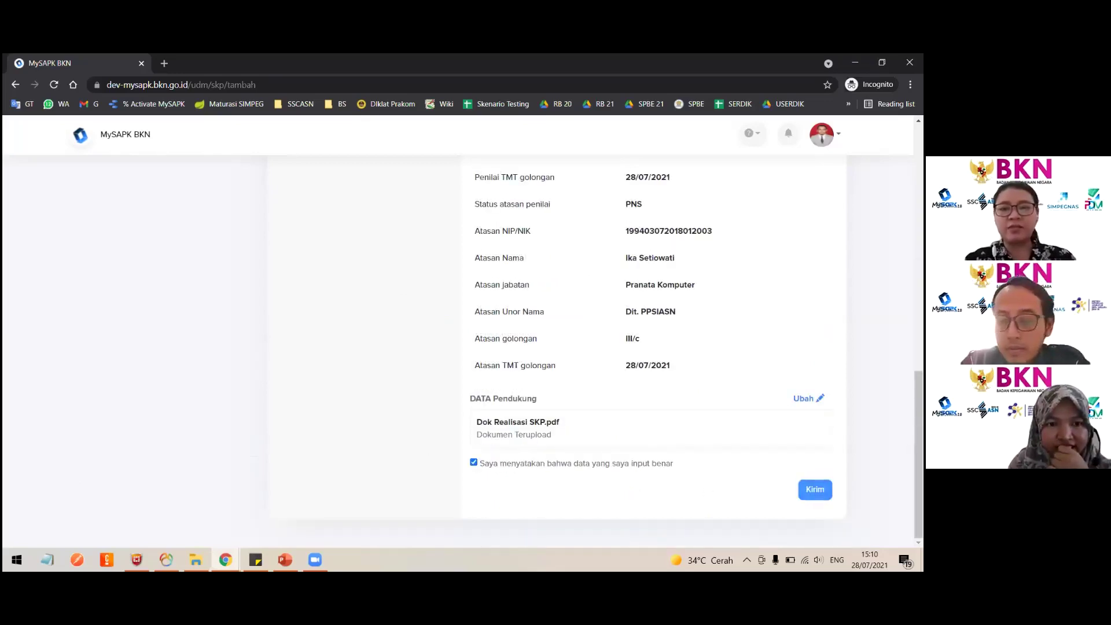
left_click(815, 489)
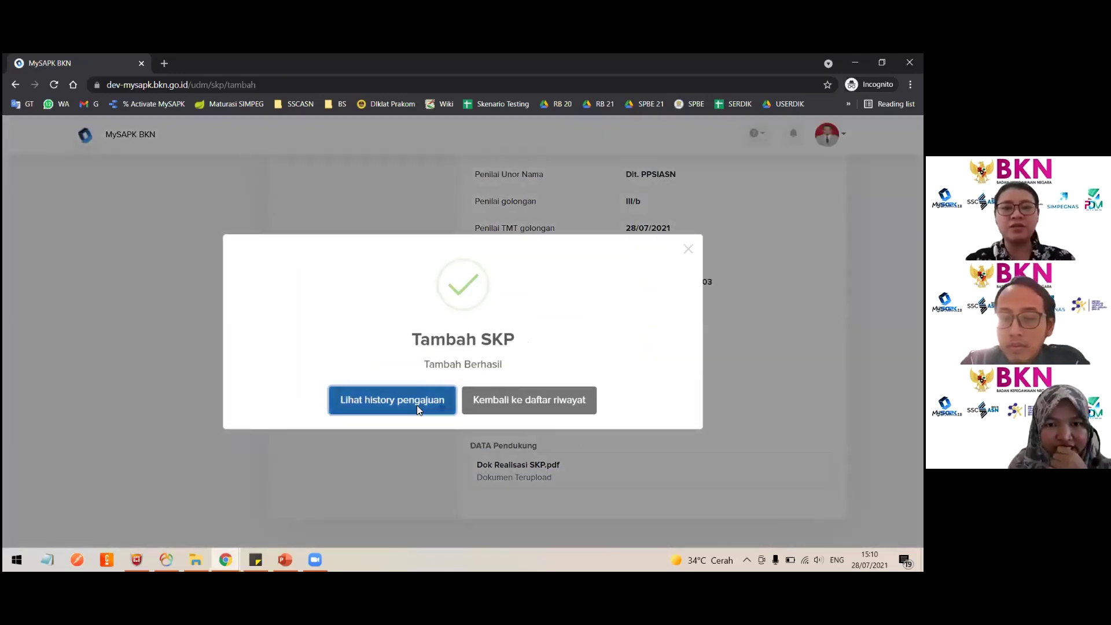
Review the submission history, then return to Riwayat SKP through the Kategori overview.
left_click(393, 400)
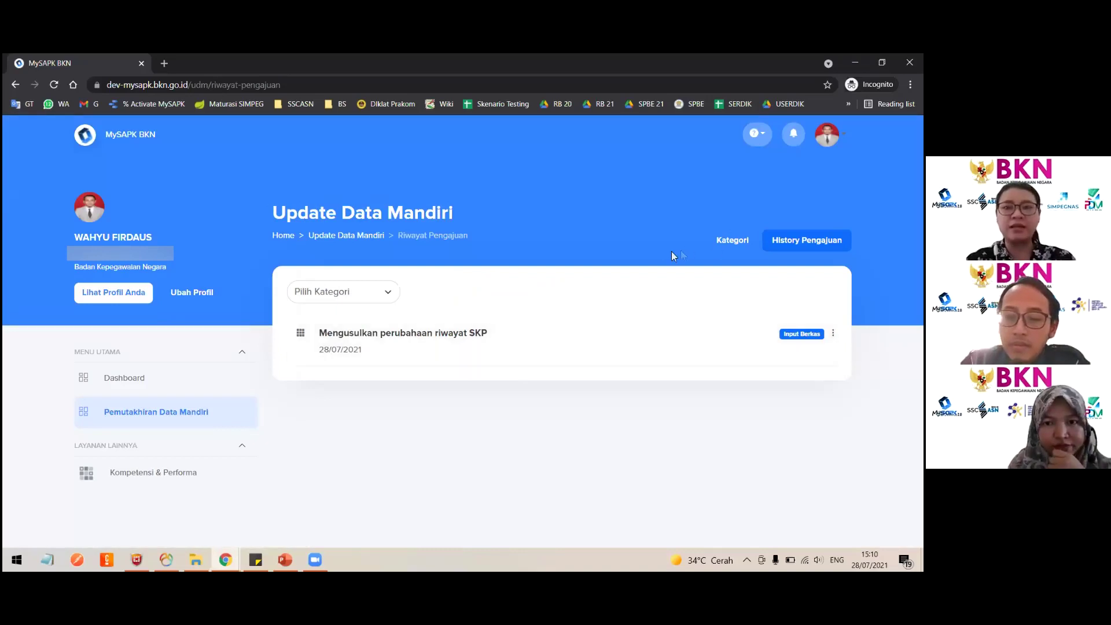
left_click(728, 246)
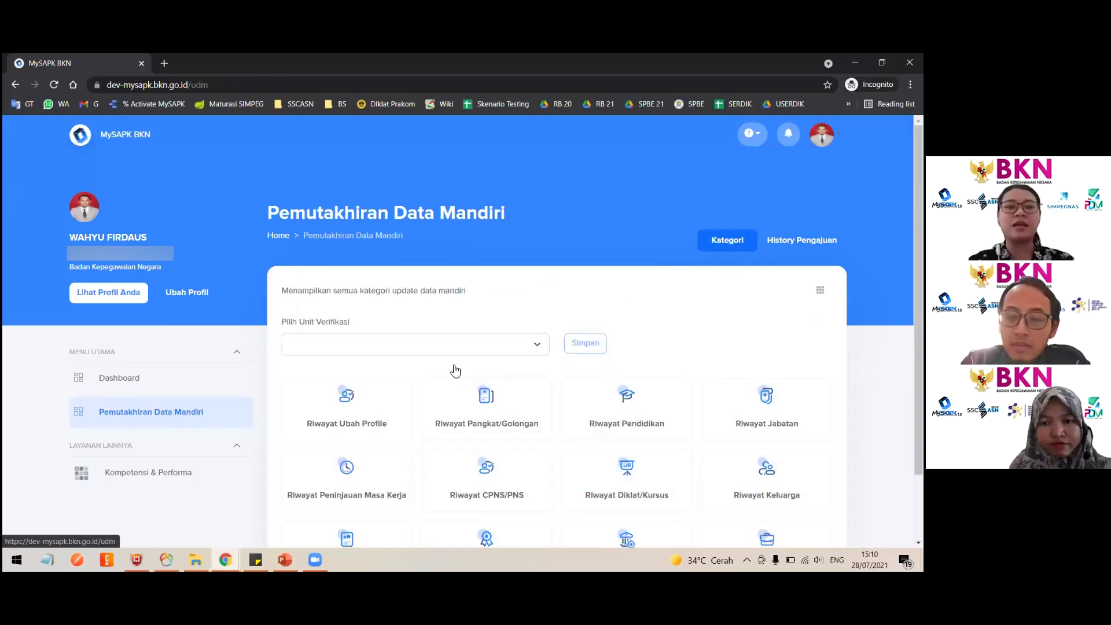
scroll(390, 462, "down", 4)
left_click(388, 463)
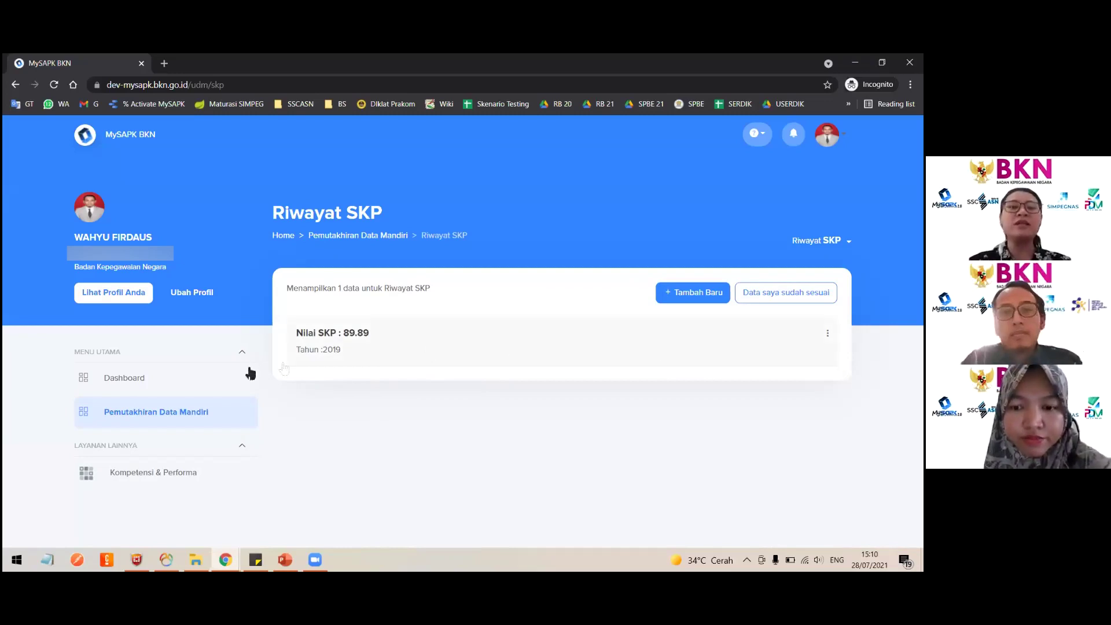
Confirm 'Data saya sudah sesuai' with Iya so Riwayat SKP becomes Selesai.
left_click(181, 410)
scroll(487, 376, "down", 2)
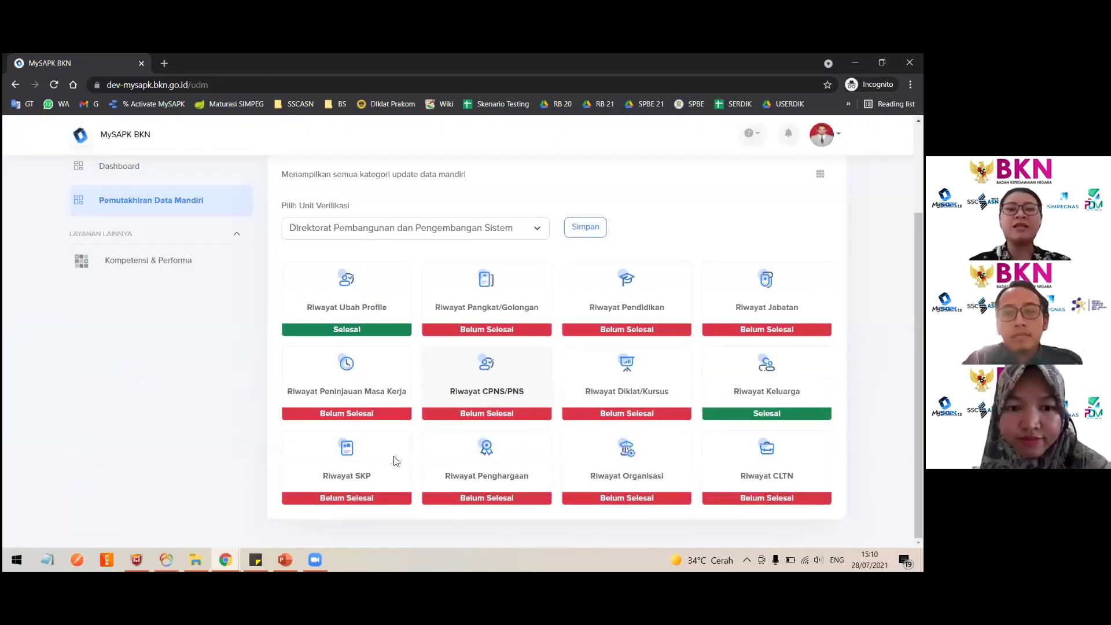
key("alt+Left")
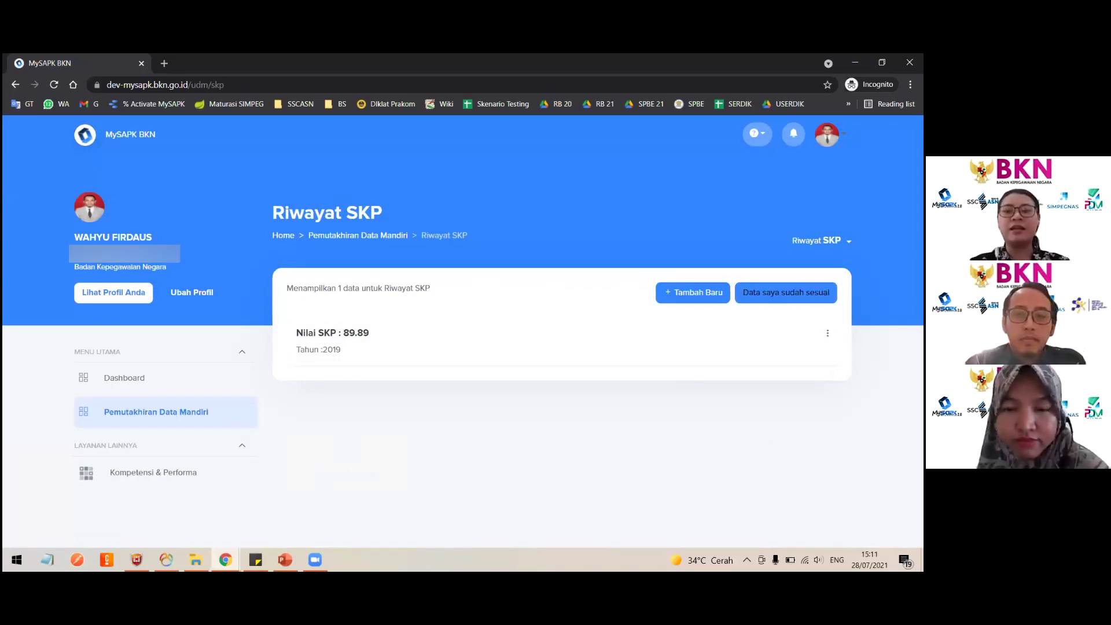
left_click(786, 293)
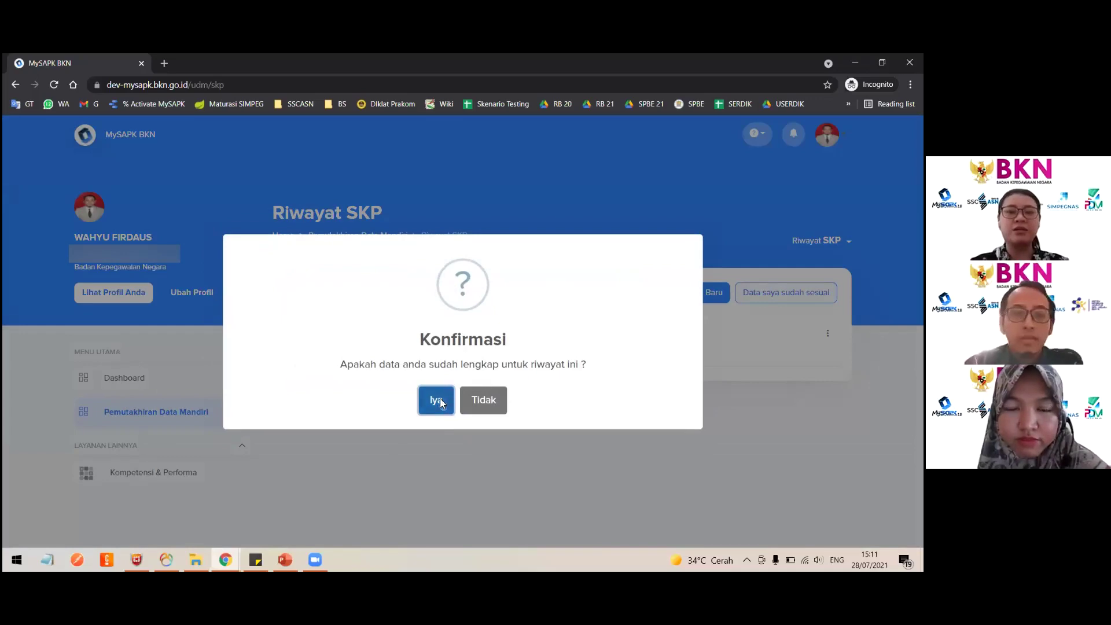
left_click(441, 395)
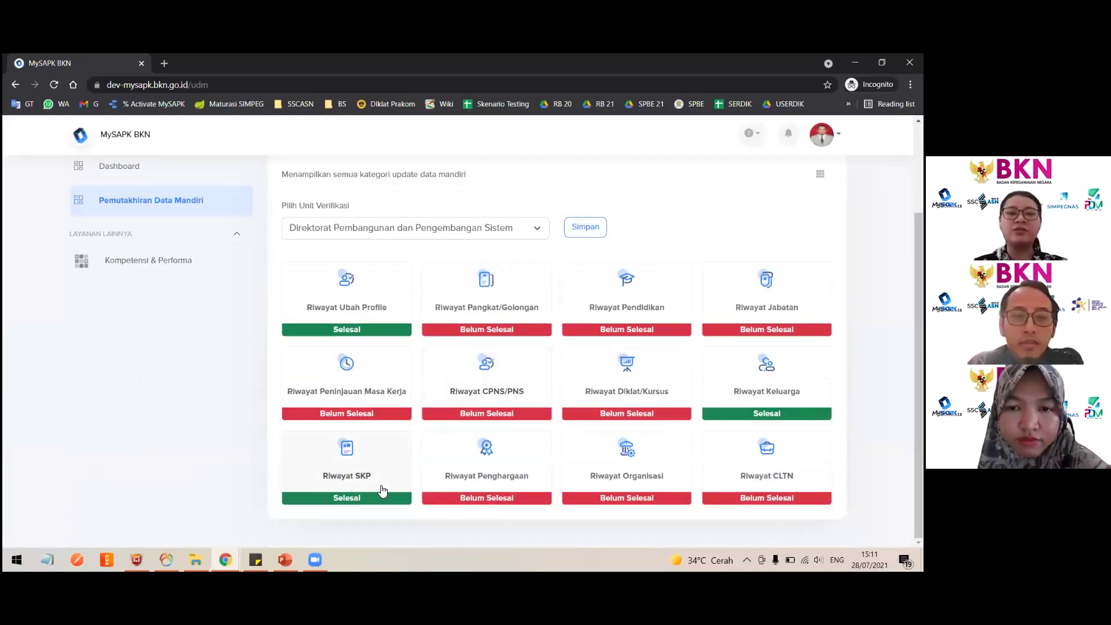
left_click(380, 487)
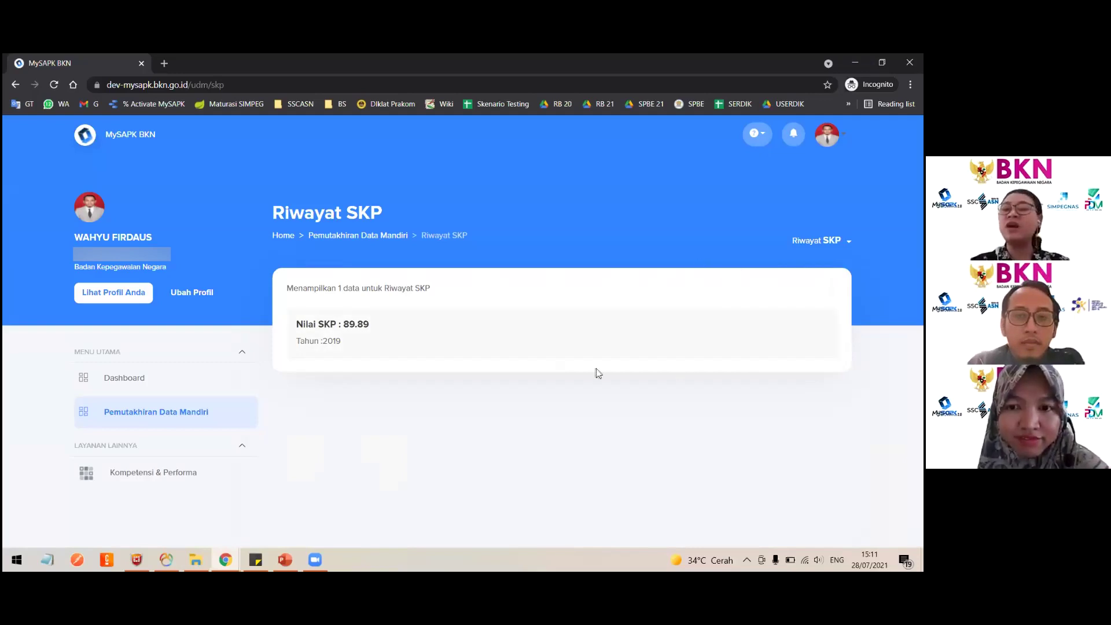
Review the details of the 2019 SKP record with Nilai SKP 89.89, then close them.
left_click(457, 332)
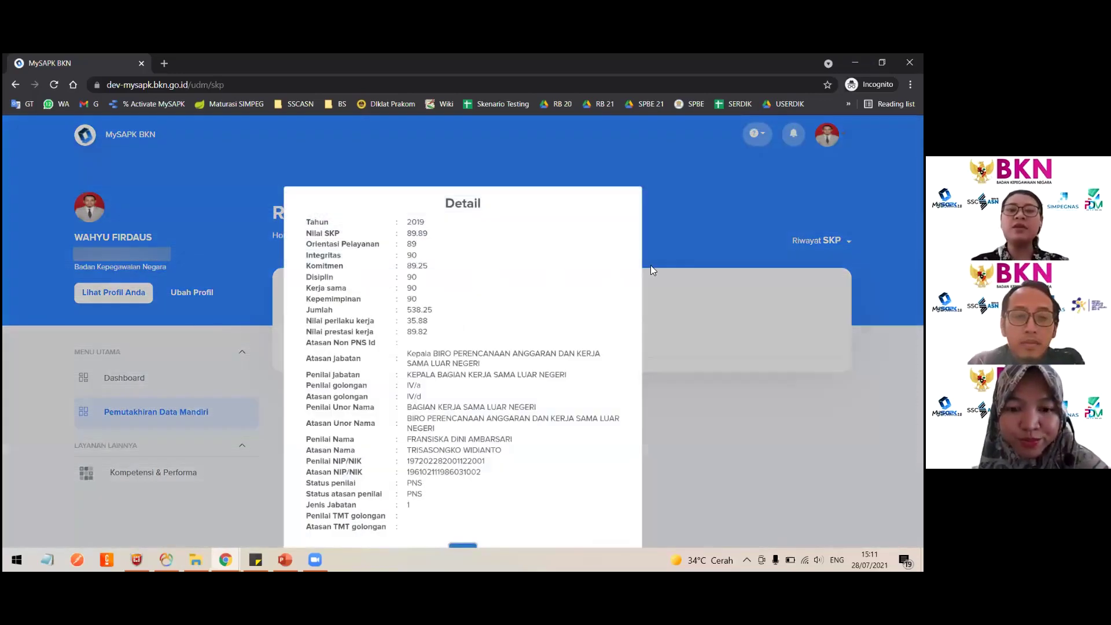
left_click(171, 406)
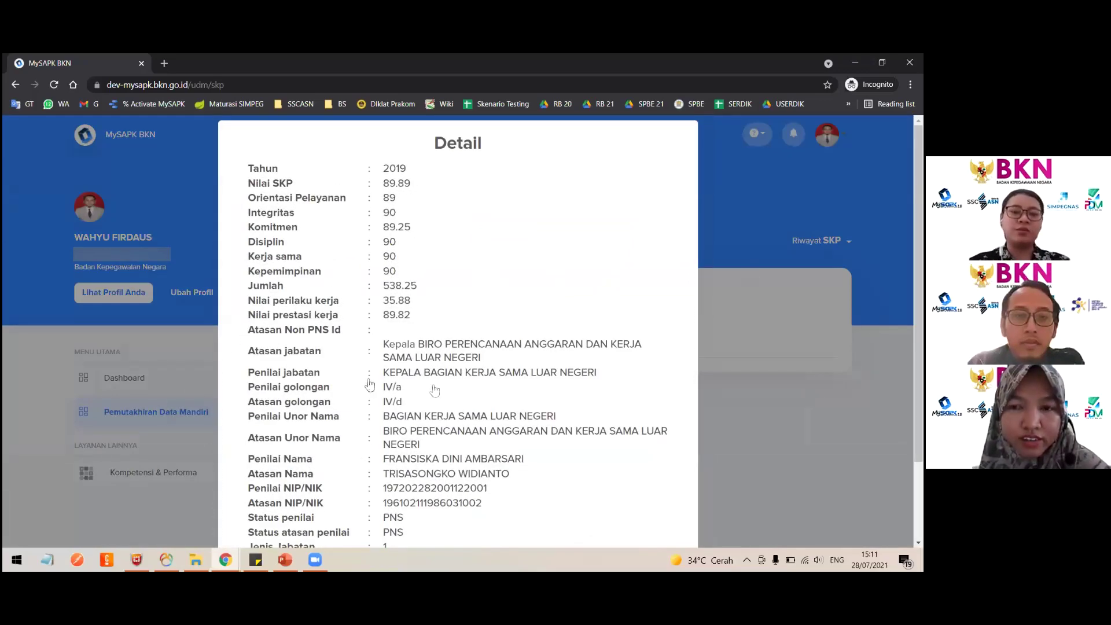
scroll(449, 397, "down", 2)
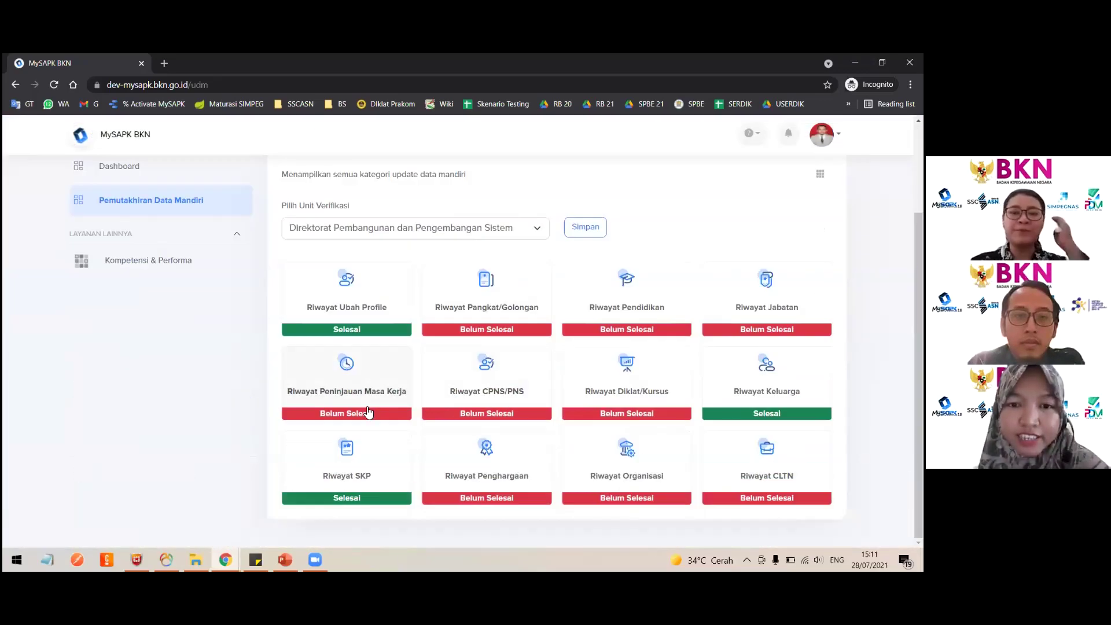